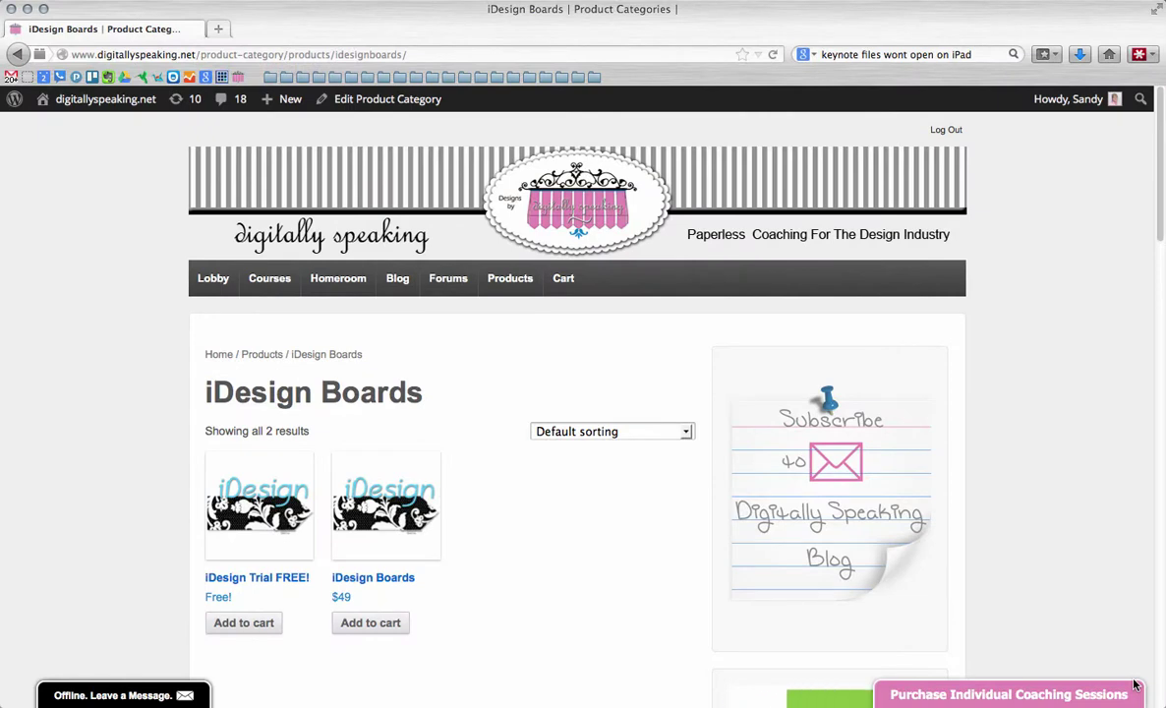
Add the free iDesign Trial to the cart and open the cart.
mouse_move(510, 286)
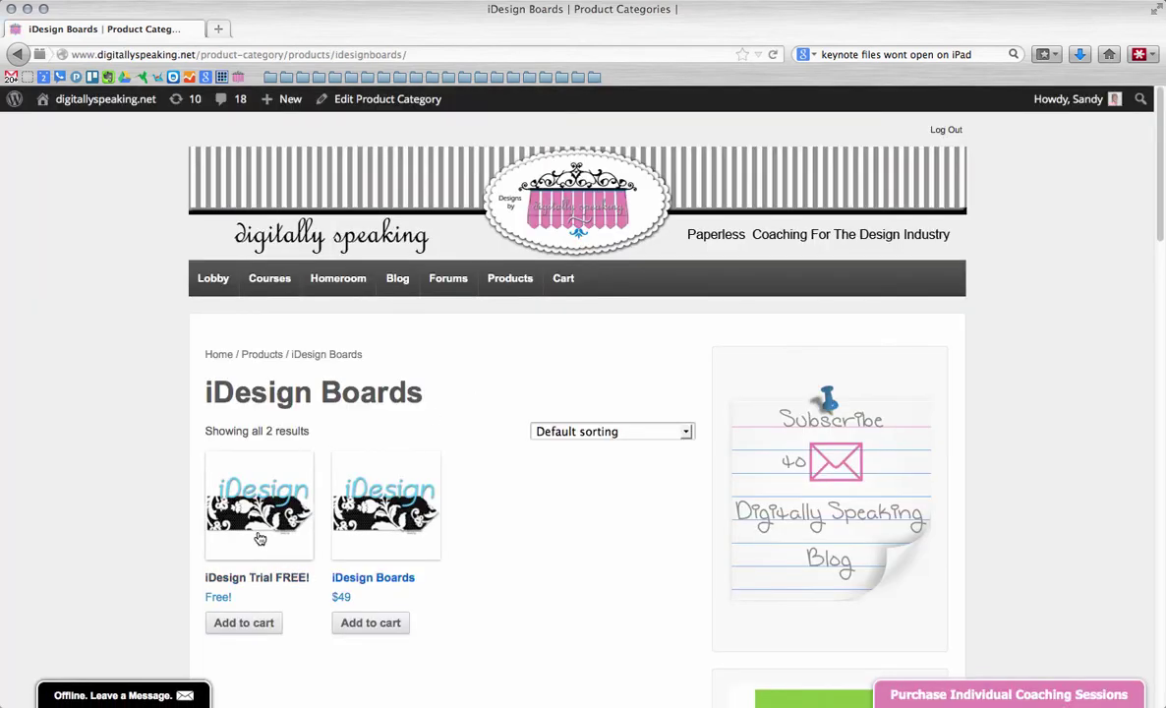
left_click(246, 624)
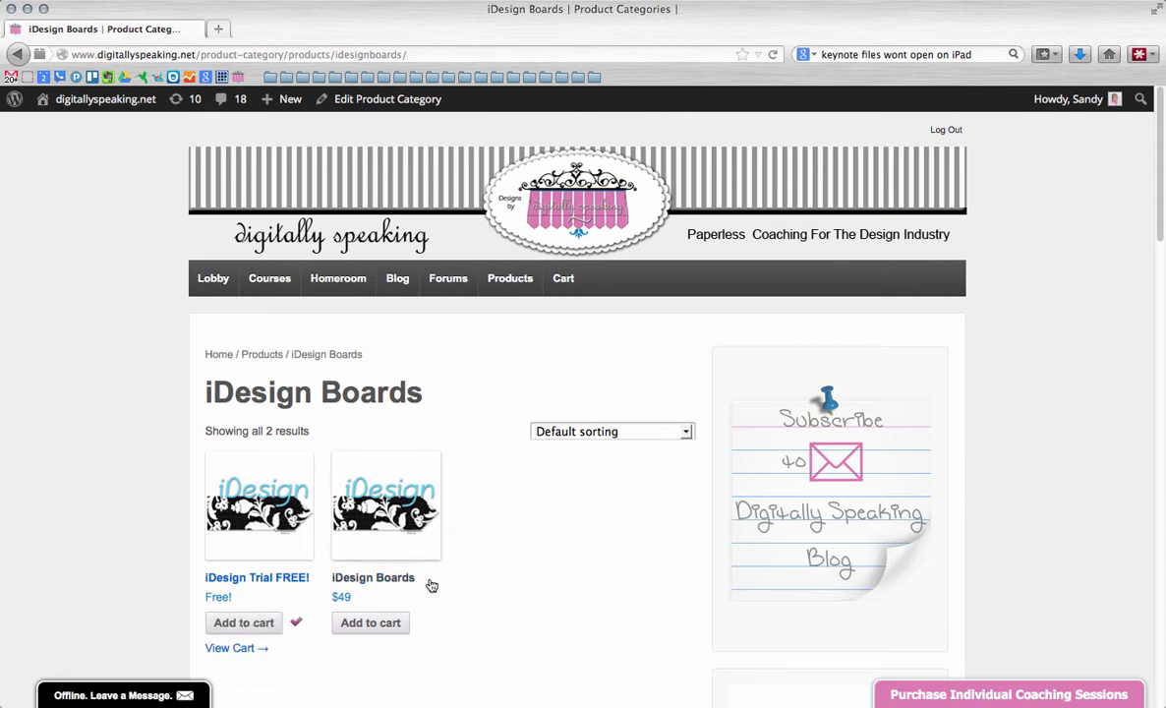
scroll(542, 385, "down", 4)
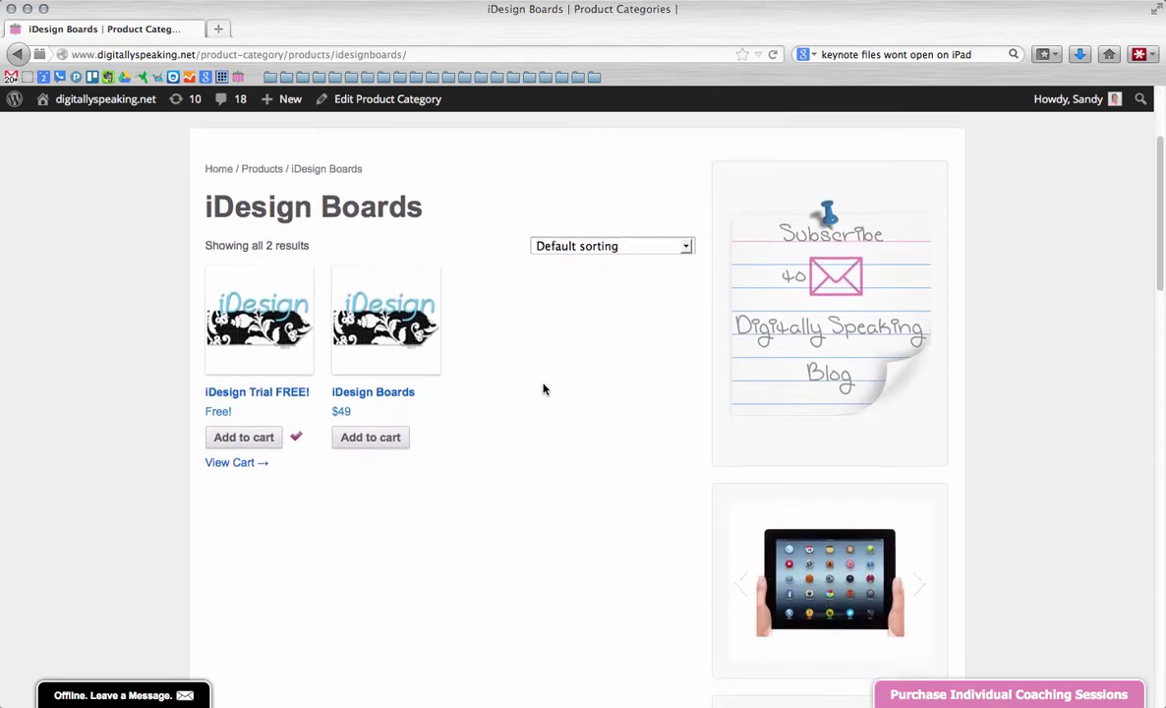
scroll(542, 385, "up", 4)
left_click(564, 277)
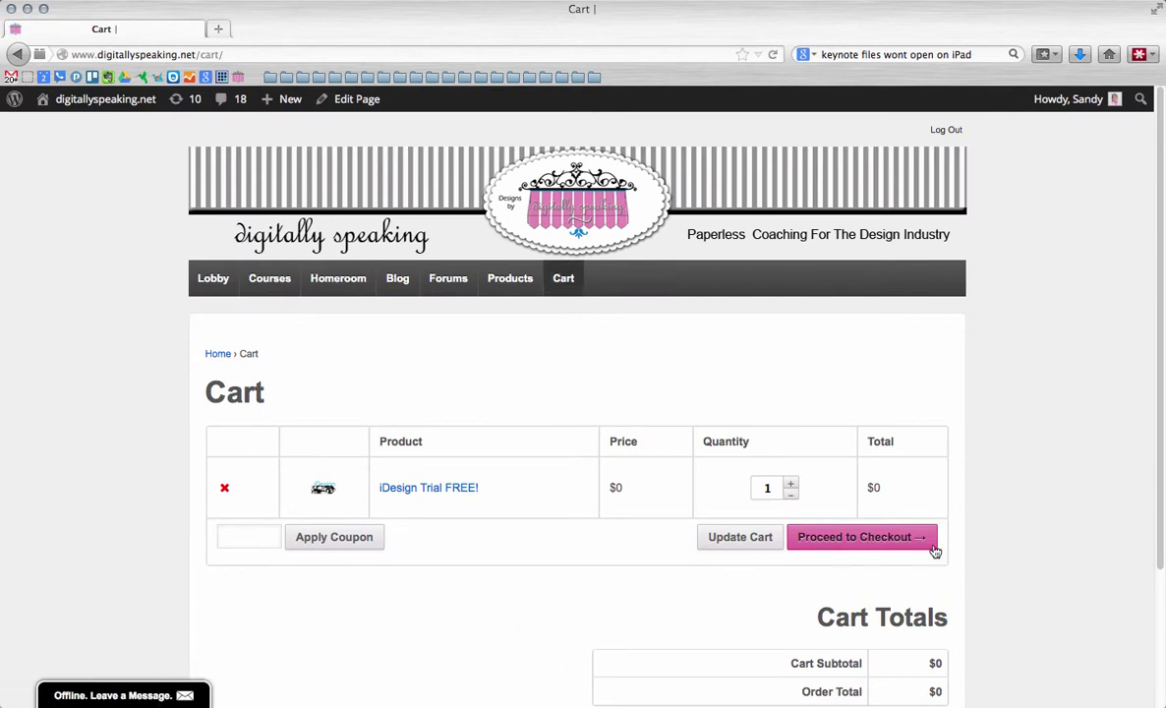
Proceed to checkout with the iDesign Trial and place the order.
left_click(867, 536)
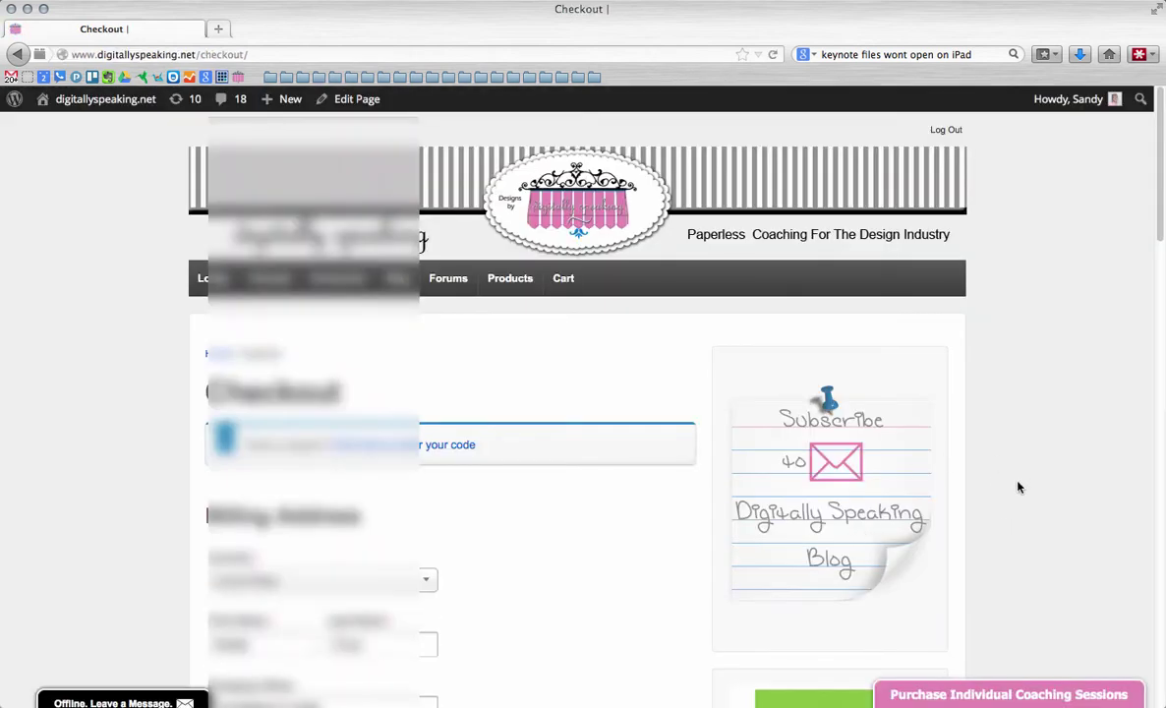
scroll(1013, 483, "down", 10)
scroll(1005, 483, "up", 7)
scroll(1005, 483, "down", 6)
scroll(1005, 483, "down", 5)
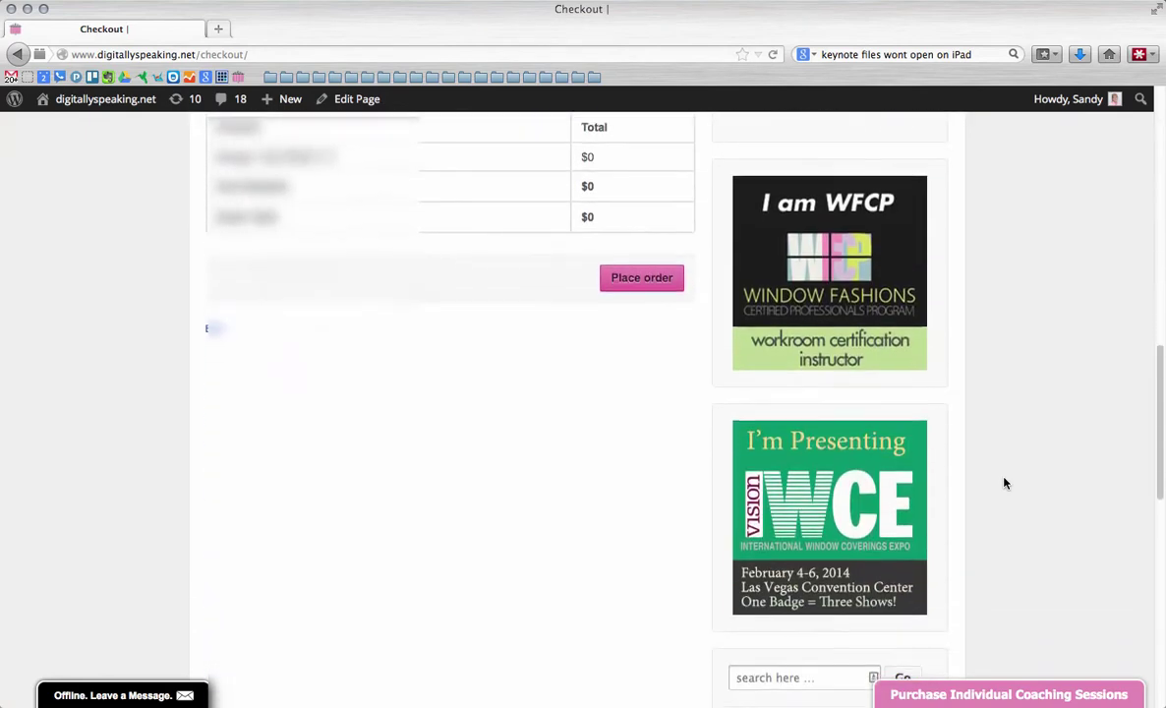
left_click(647, 273)
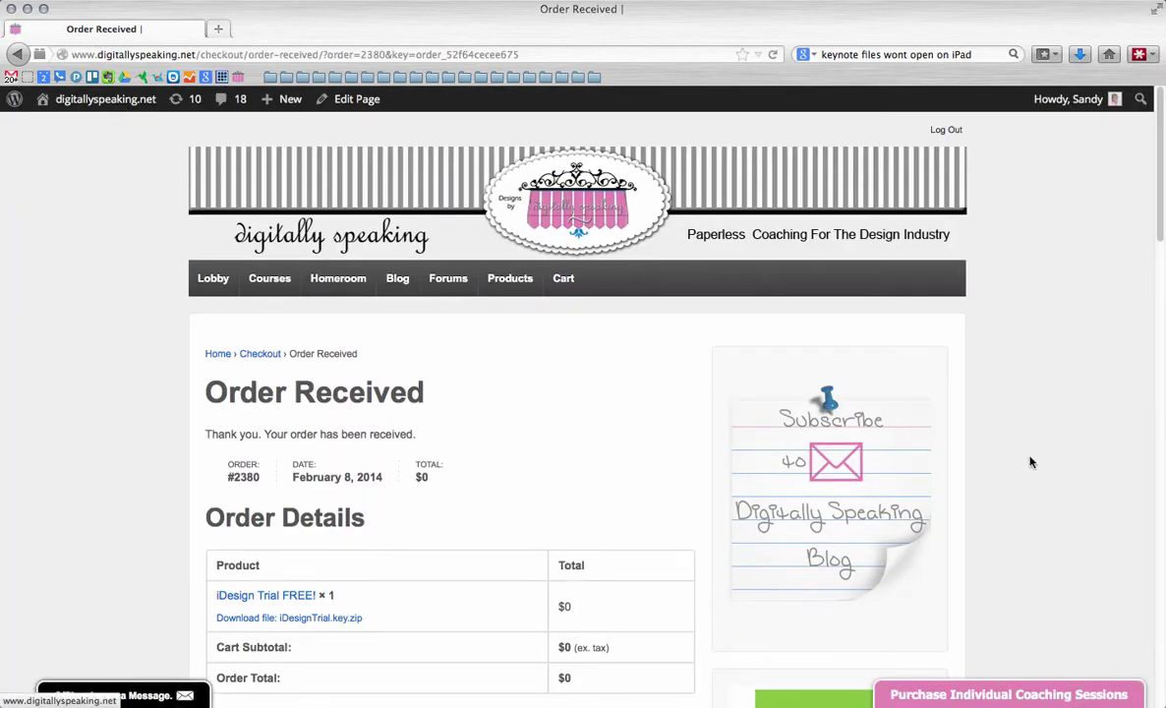
Download iDesignTrial.key.zip from the order details and save the file to the computer.
scroll(1070, 435, "down", 5)
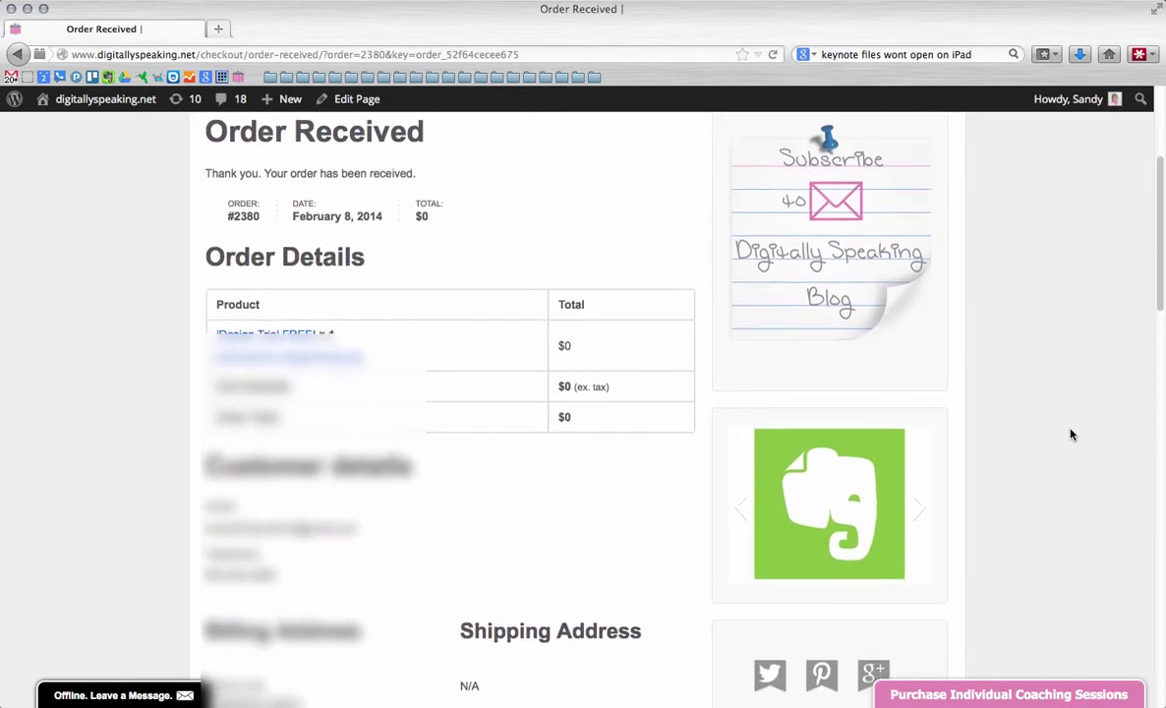
scroll(1072, 434, "down", 3)
scroll(1072, 435, "up", 4)
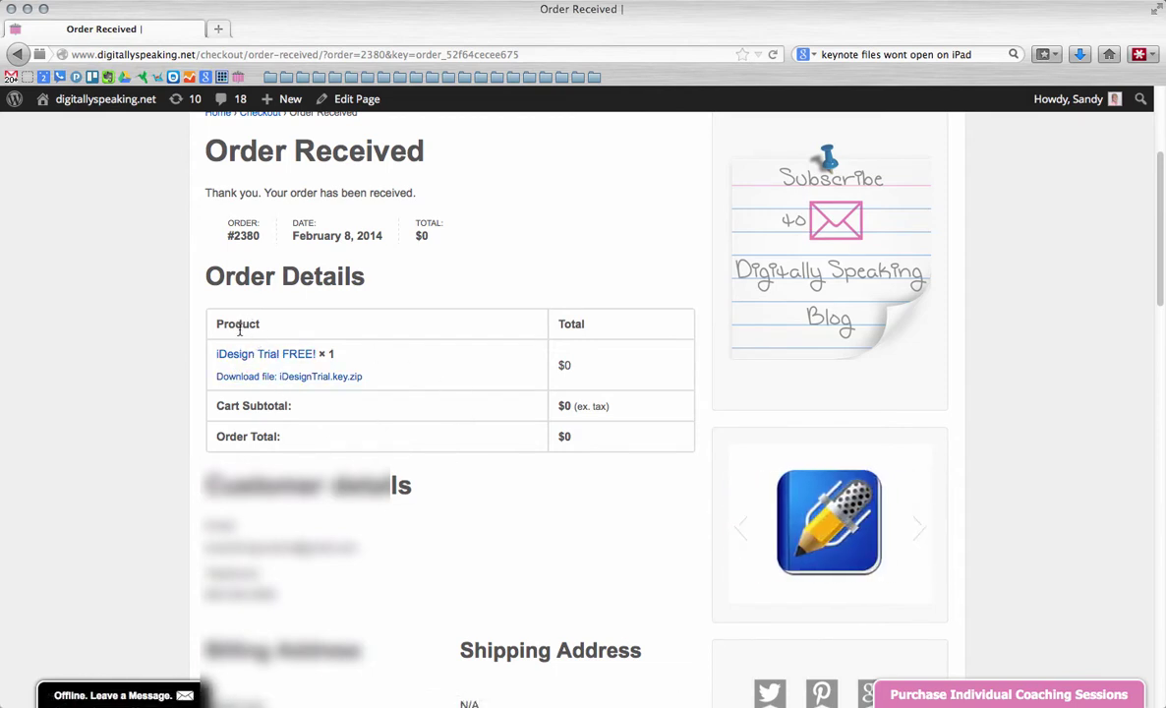
left_click(288, 380)
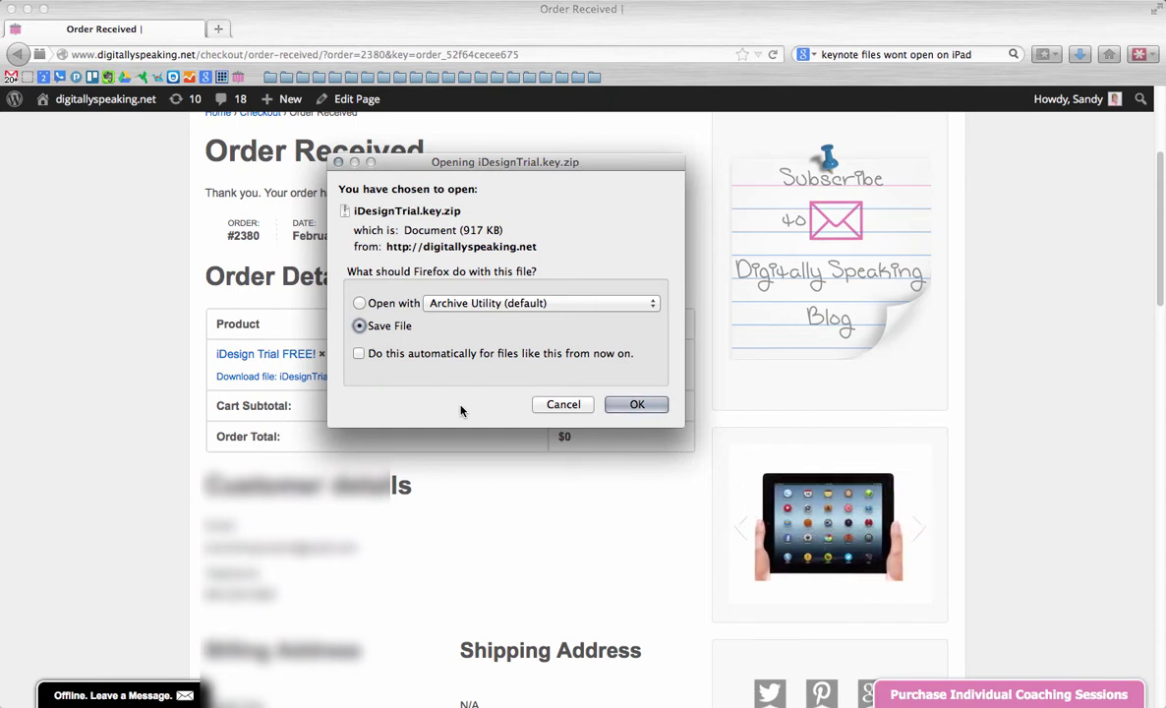
left_click(638, 404)
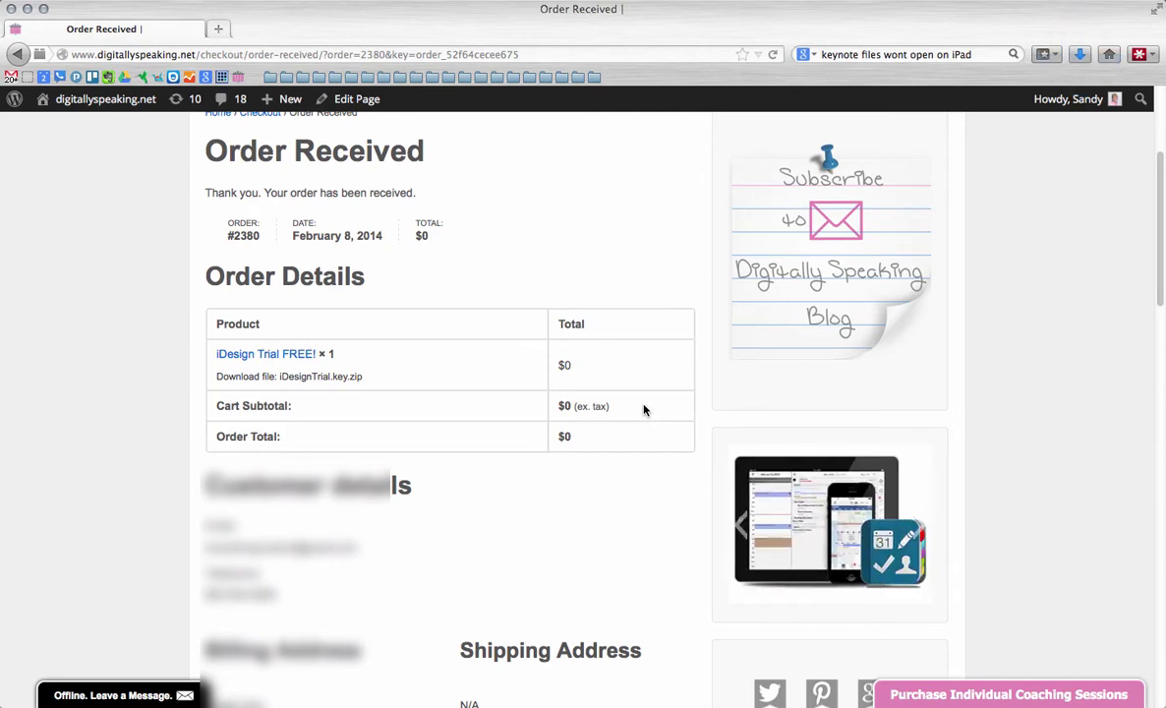
Switch to Desktop 5 and move the downloaded iDesignTrial.key.zip into the Dropbox folder.
key("ctrl+Up")
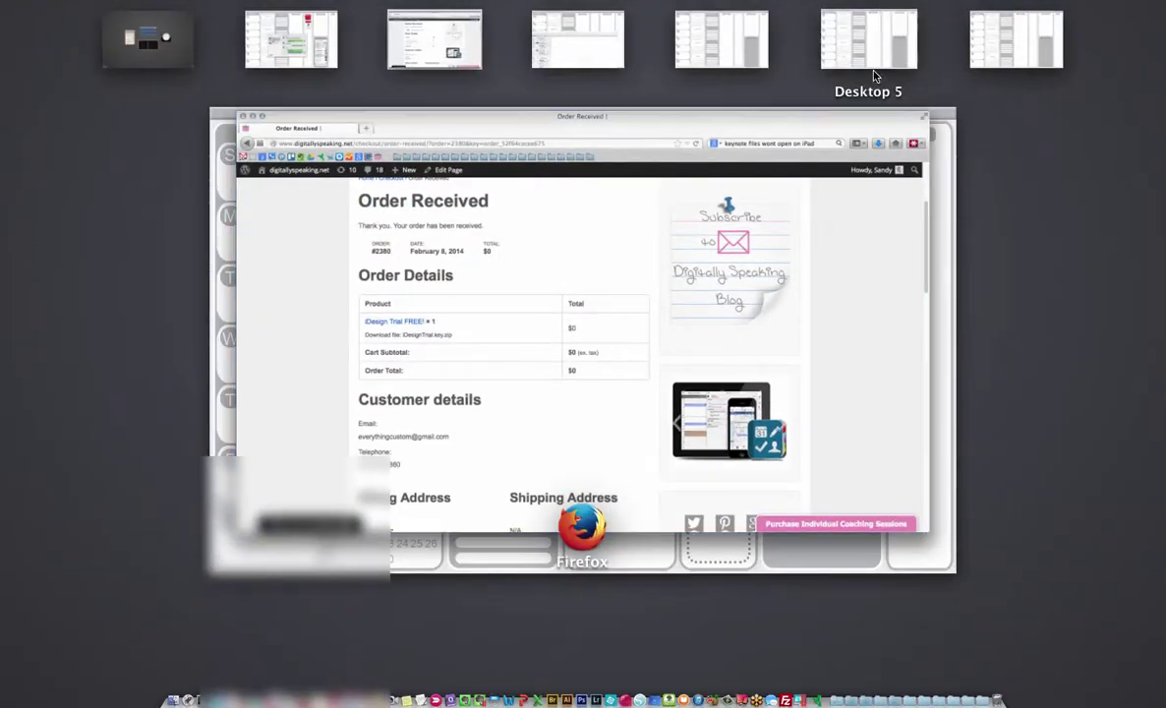
left_click(867, 45)
left_click(866, 45)
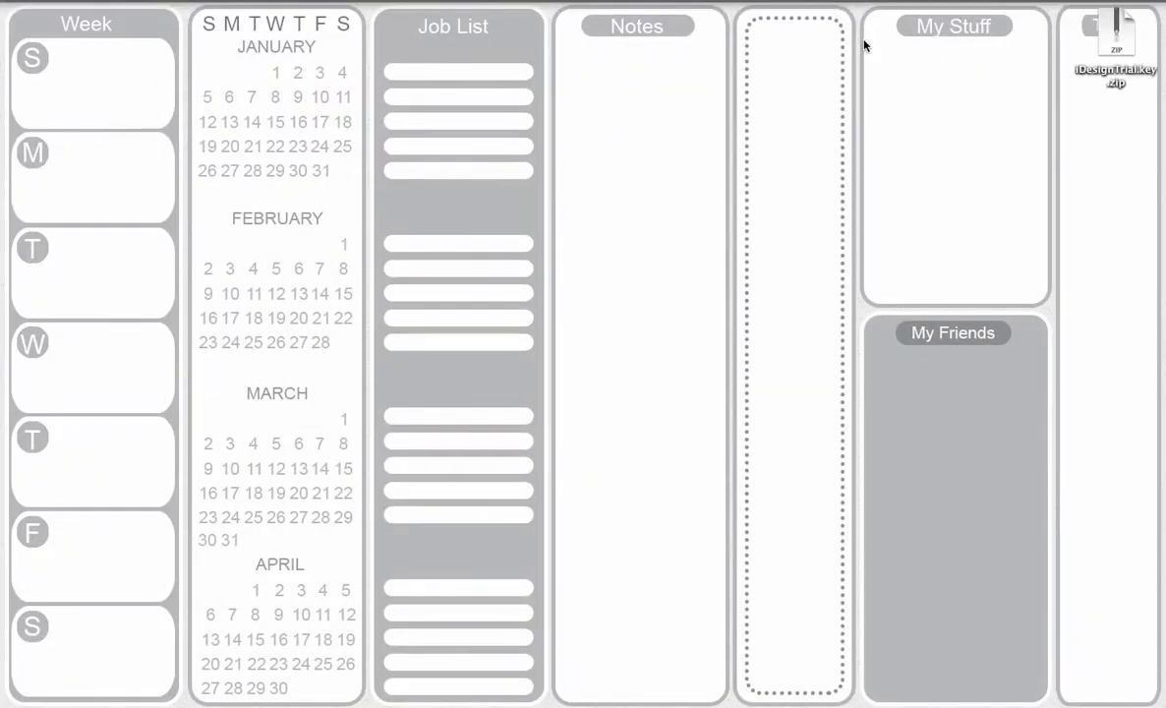
left_click(1115, 32)
left_click_drag(1114, 32, 629, 118)
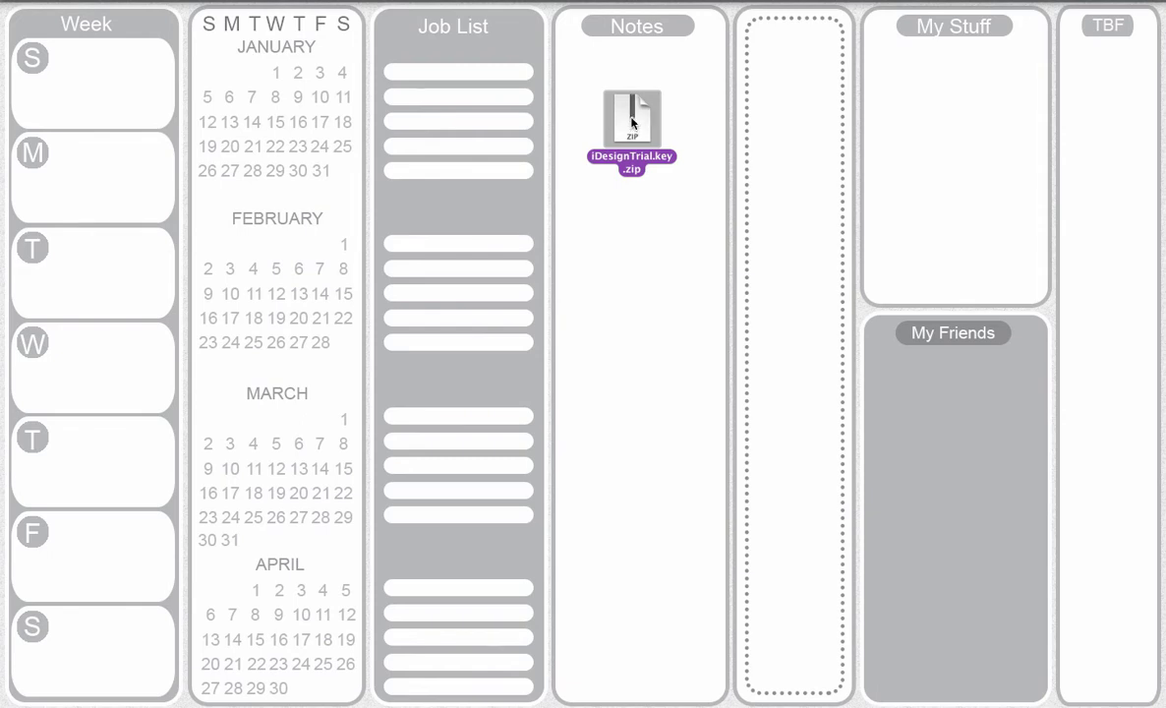
left_click_drag(631, 118, 900, 678)
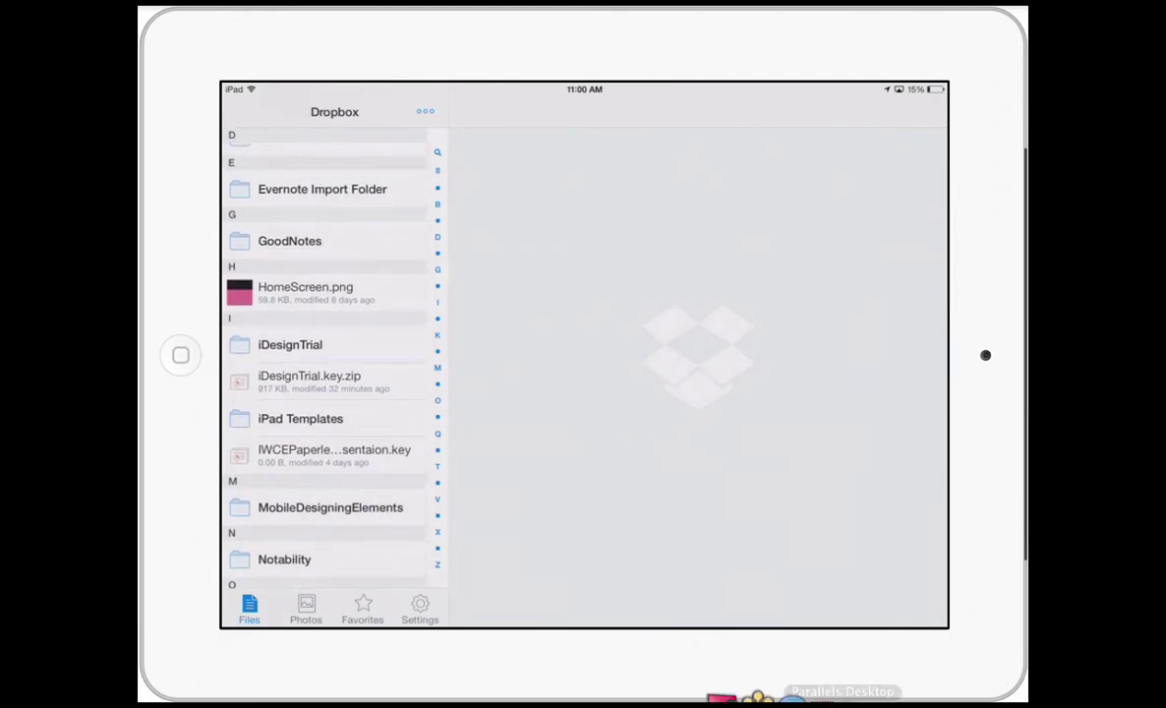
Open iDesignTrial.key.zip in Dropbox on the iPad and look through its preview pages.
left_click(356, 388)
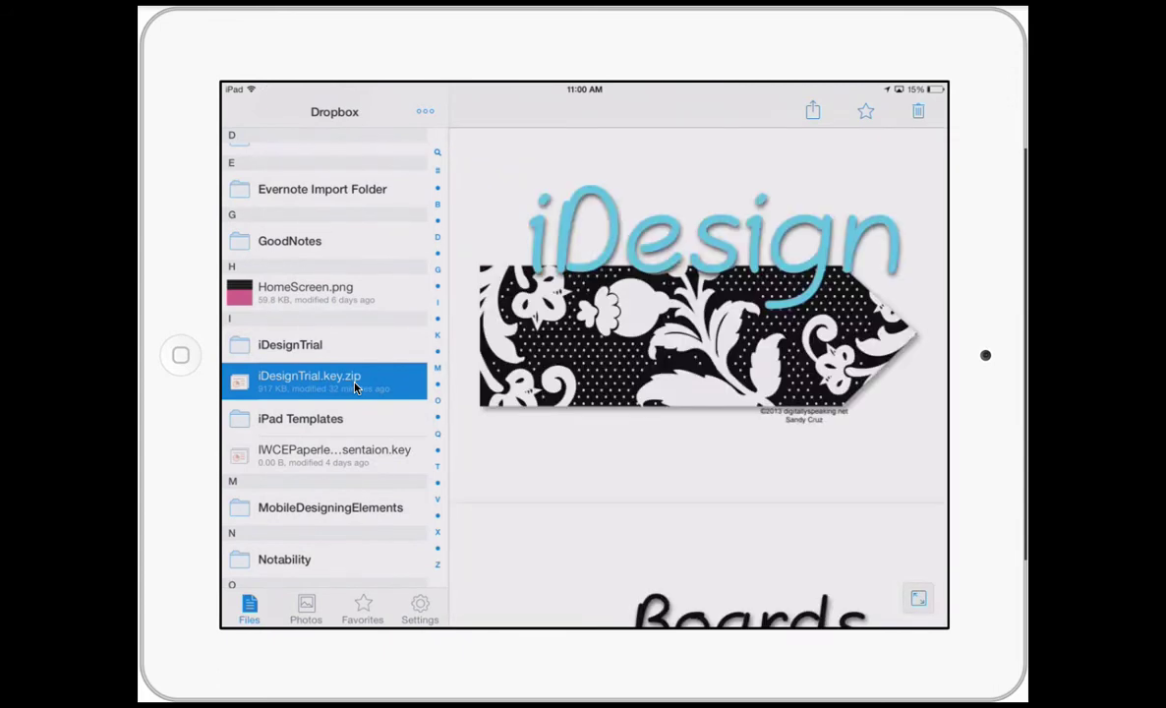
scroll(698, 376, "down", 10)
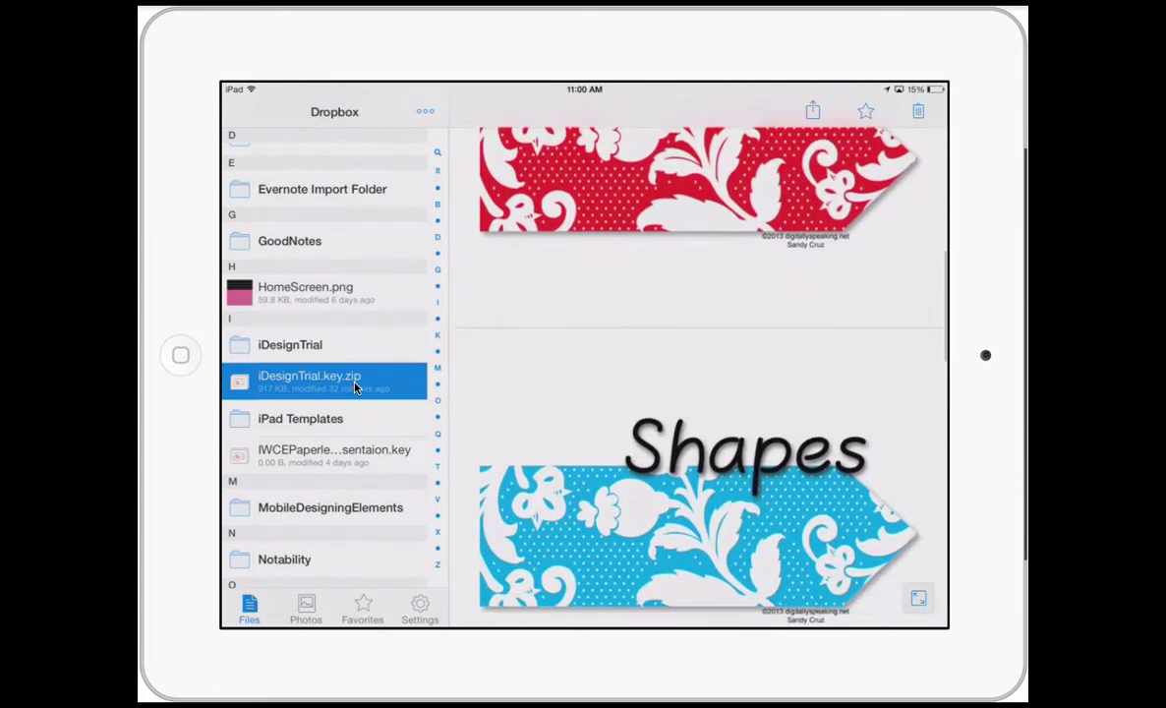
scroll(698, 373, "down", 15)
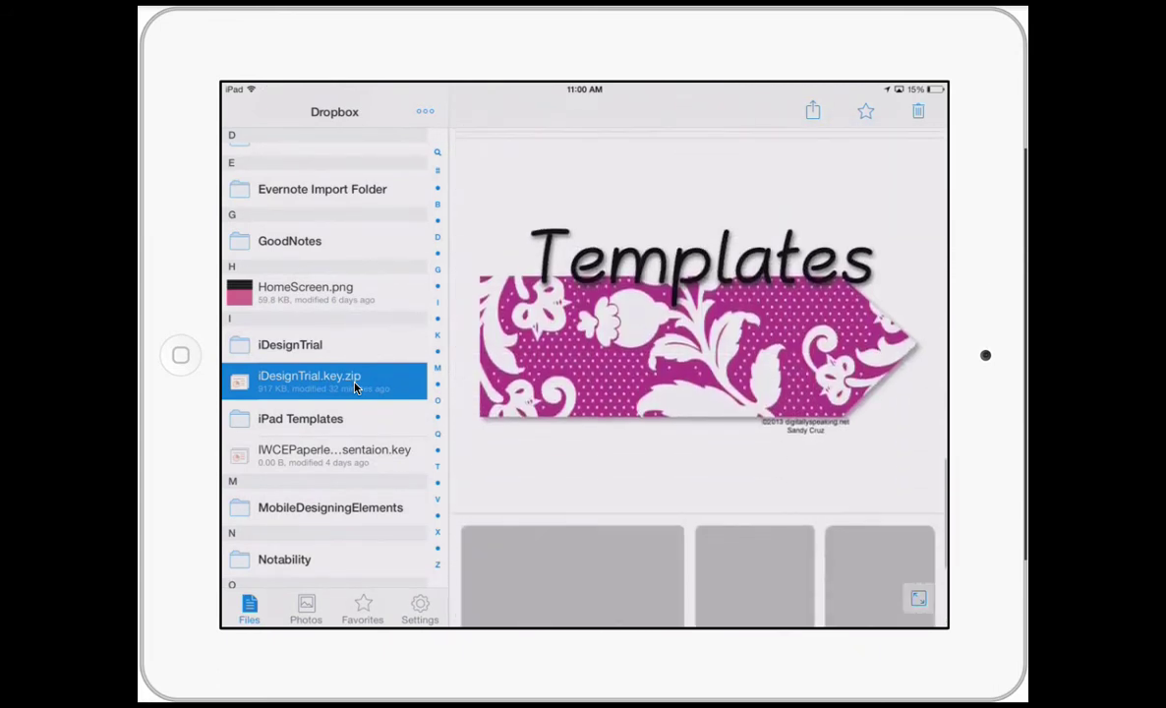
scroll(698, 373, "up", 15)
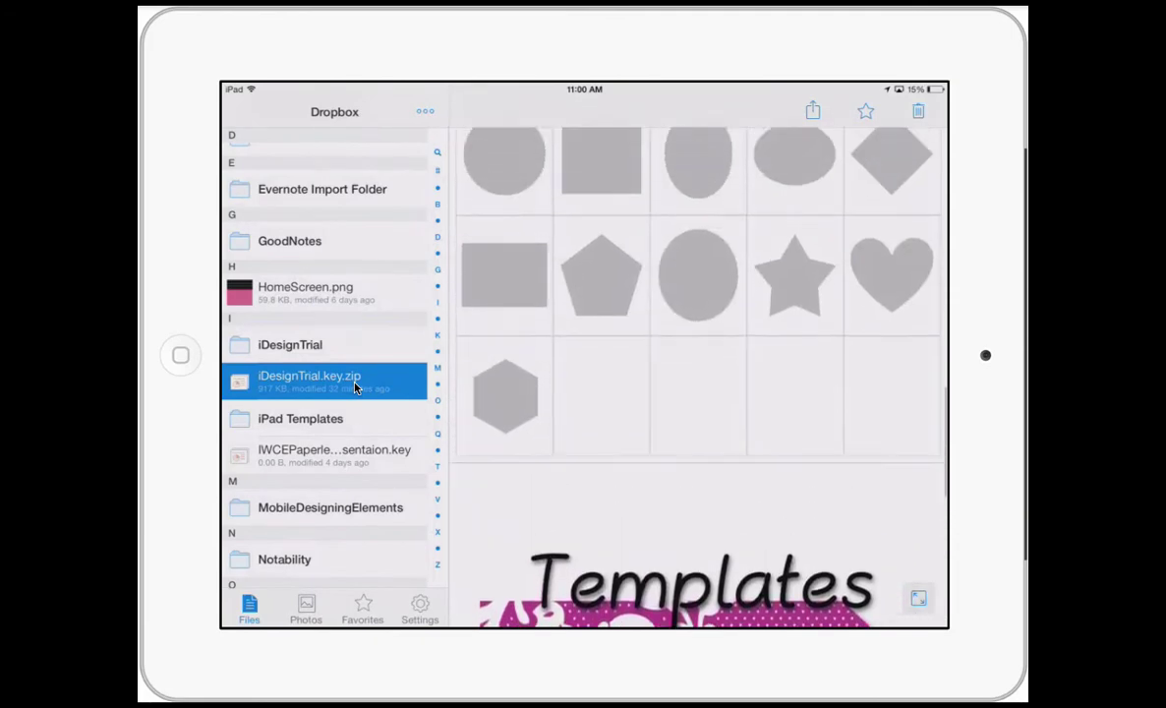
scroll(699, 374, "up", 10)
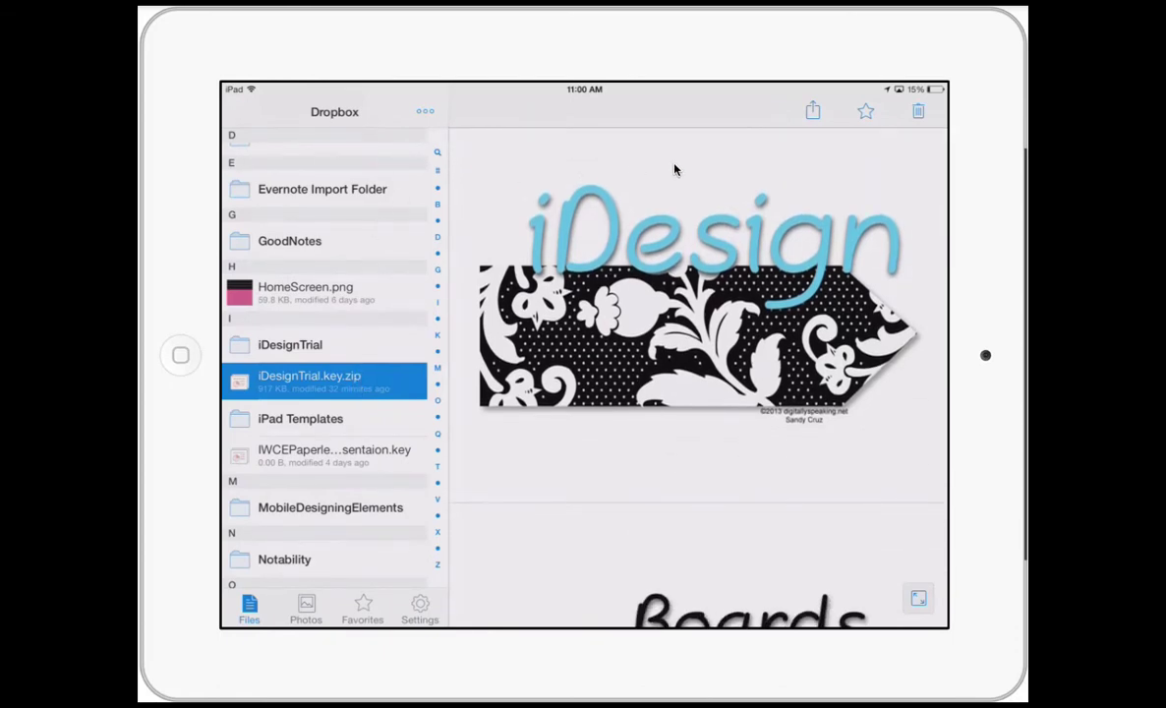
Browse the apps available for opening iDesignTrial.key.zip and send the file to Keynote.
left_click(812, 113)
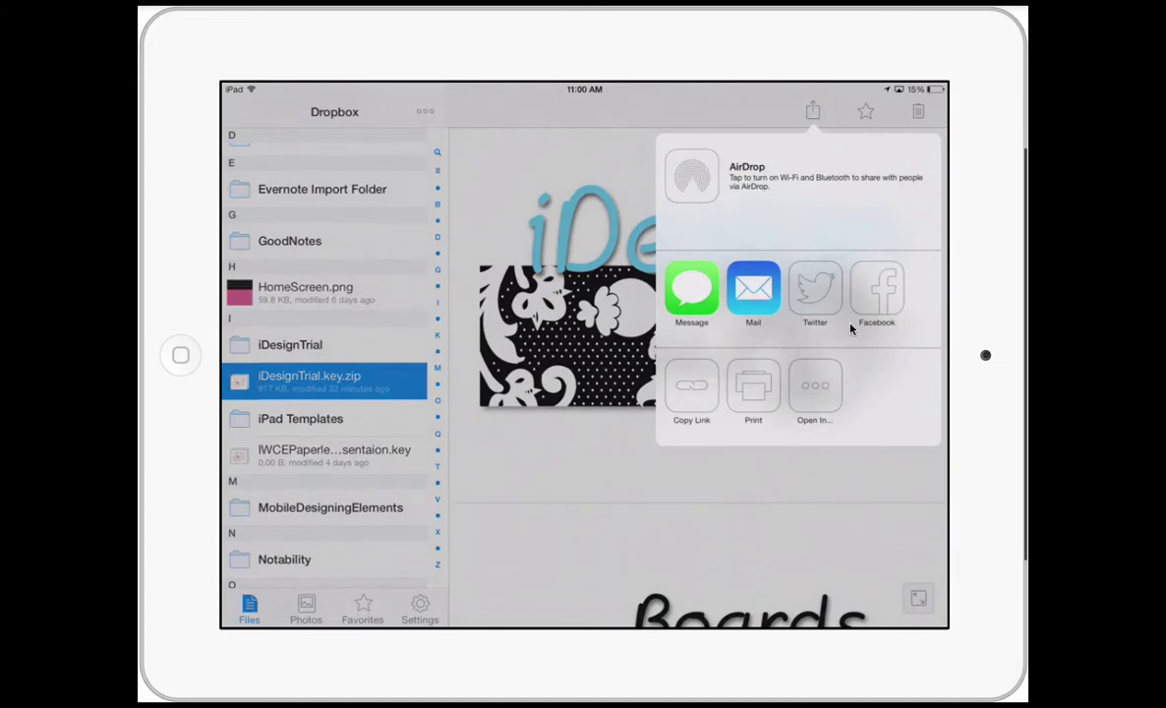
left_click(815, 390)
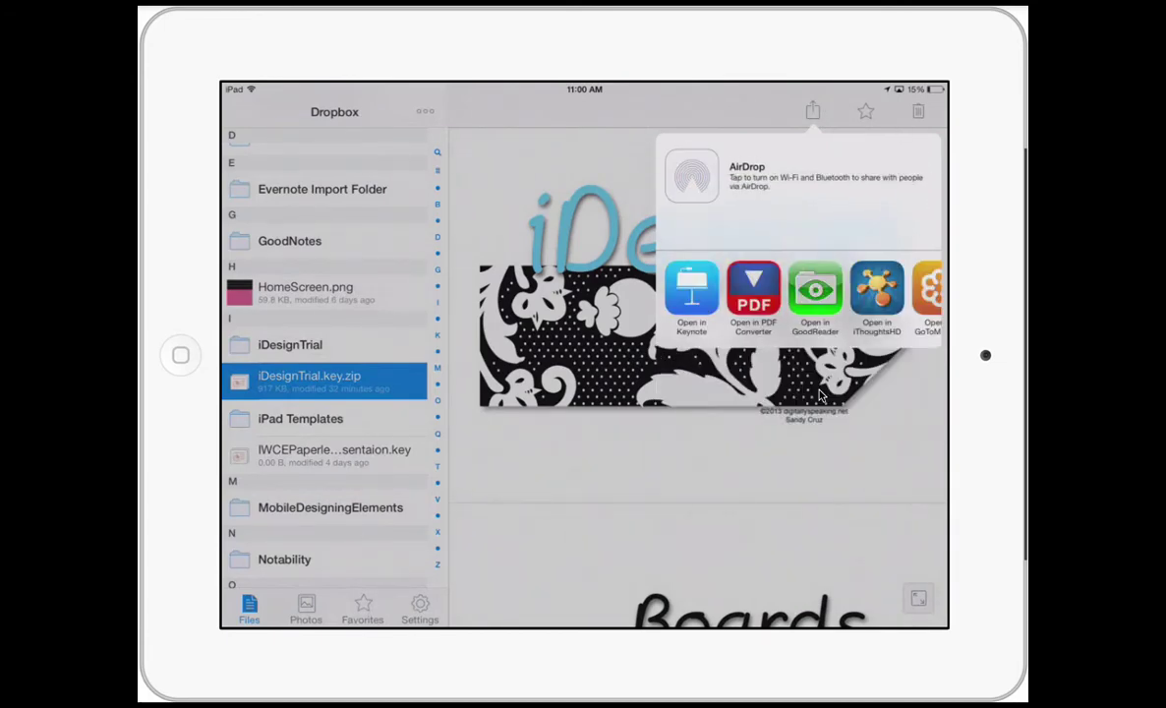
scroll(835, 285, "right", 3)
scroll(835, 285, "right", 2)
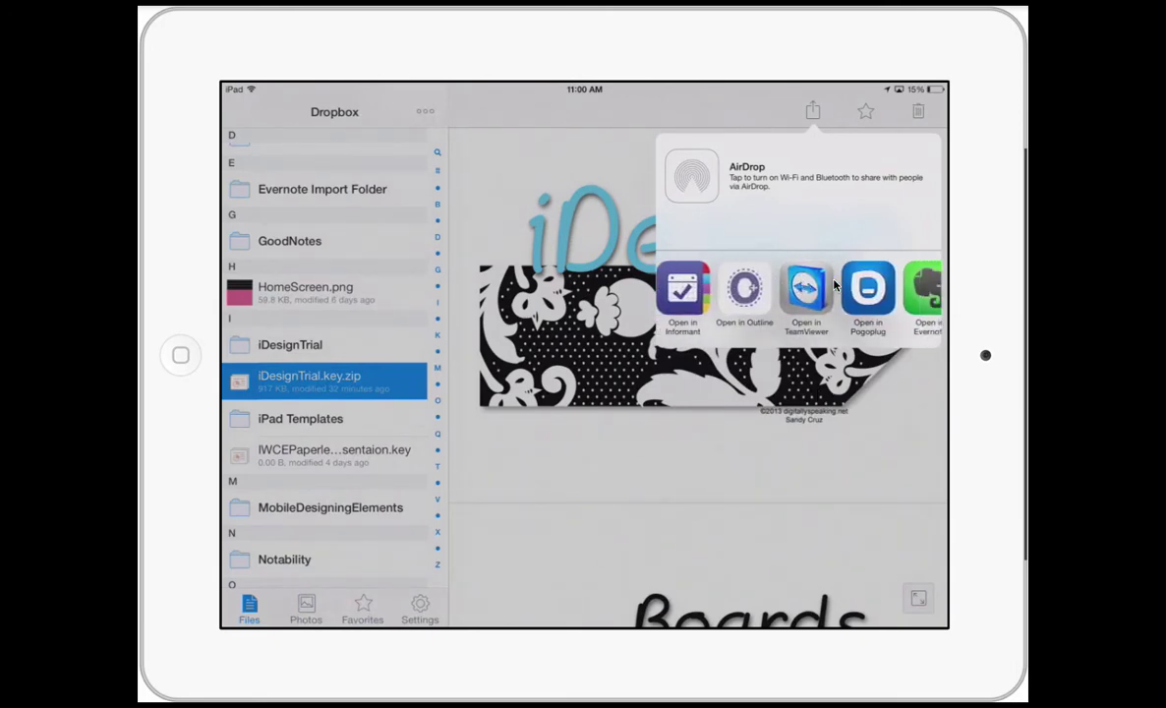
scroll(835, 285, "right", 4)
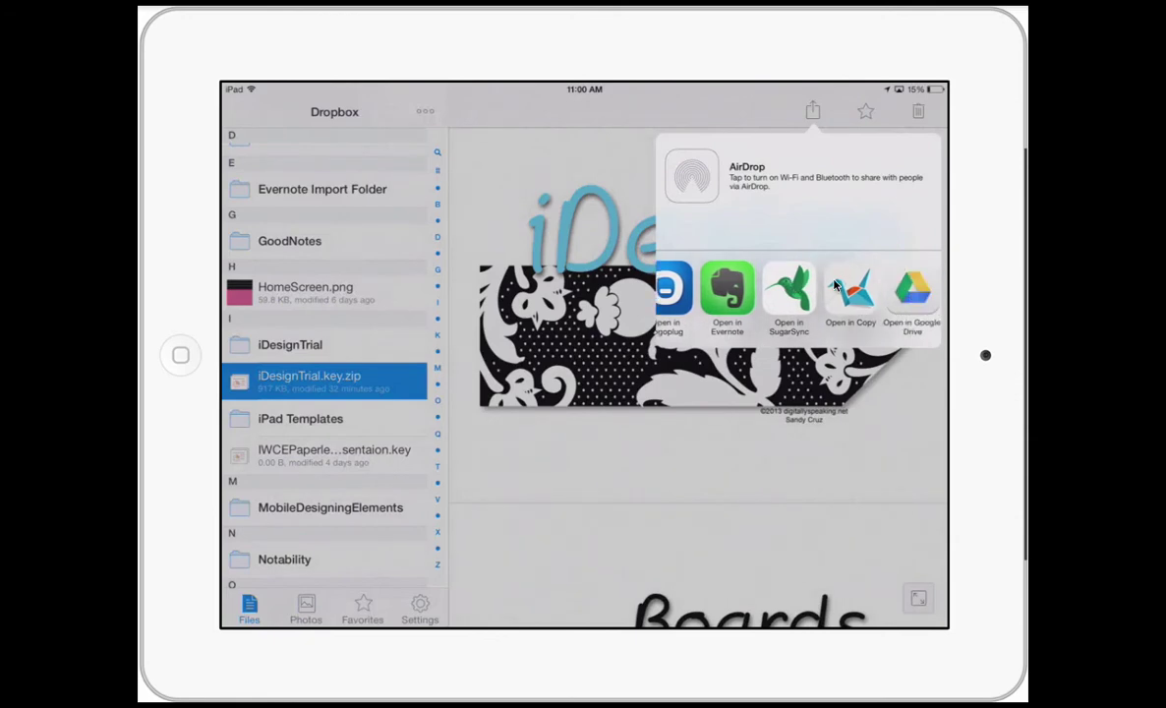
scroll(835, 285, "left", 6)
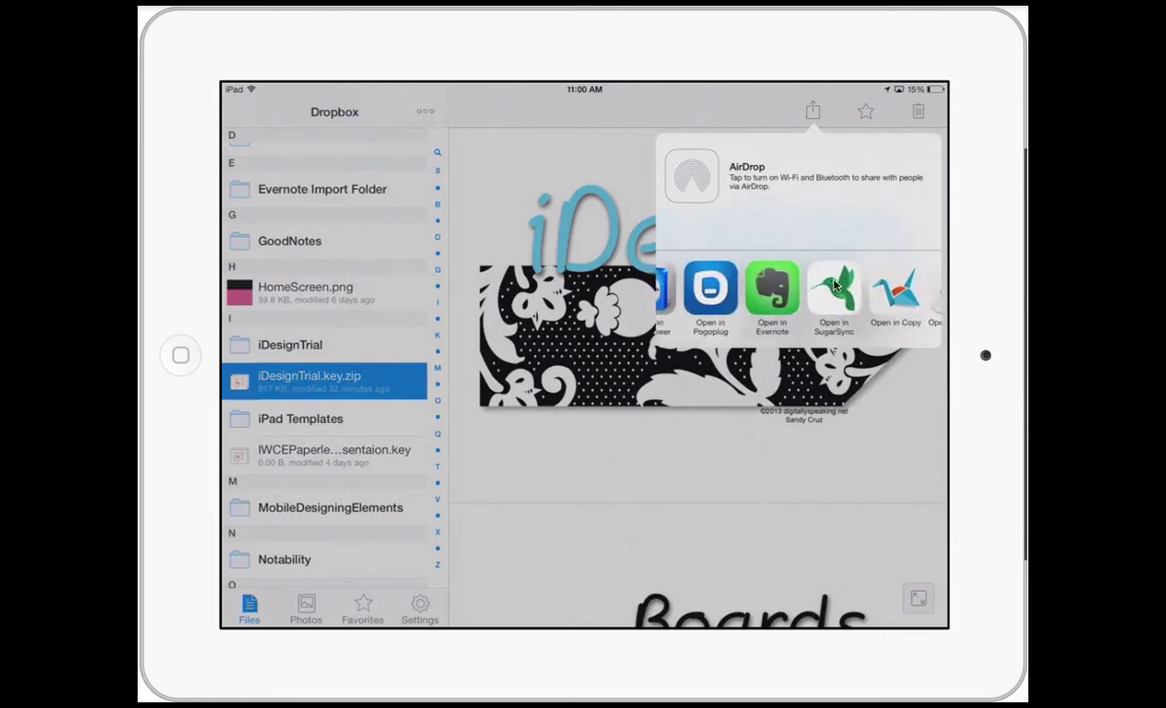
scroll(835, 285, "left", 3)
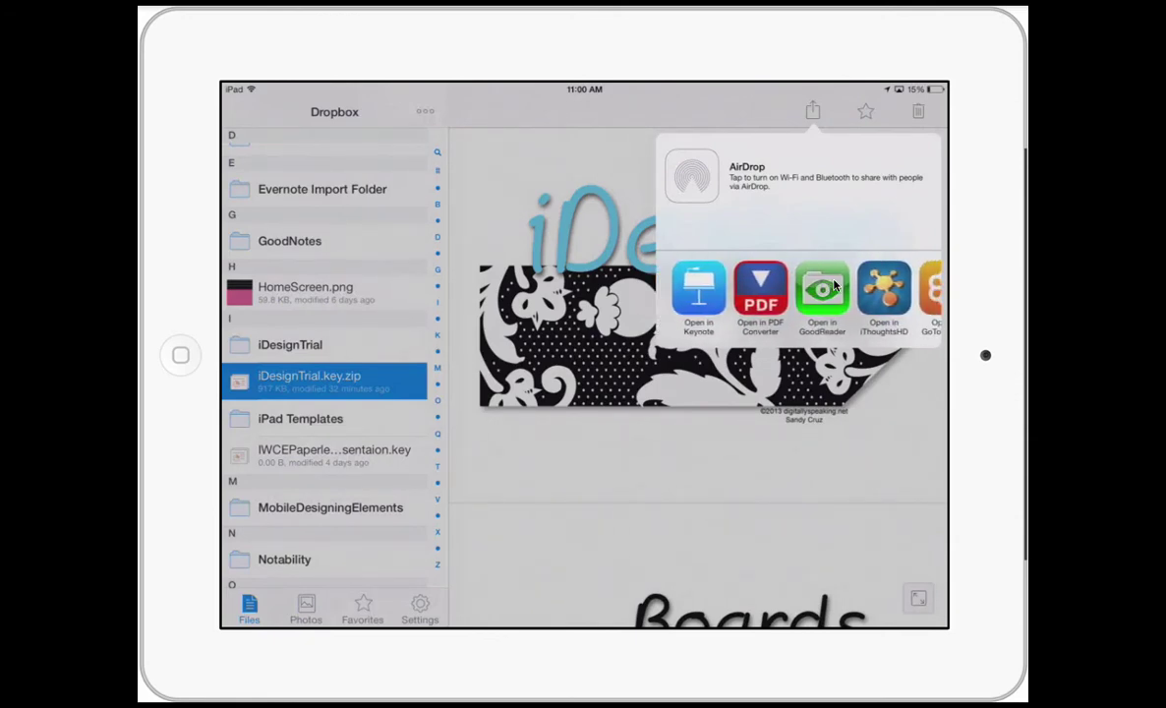
left_click(694, 291)
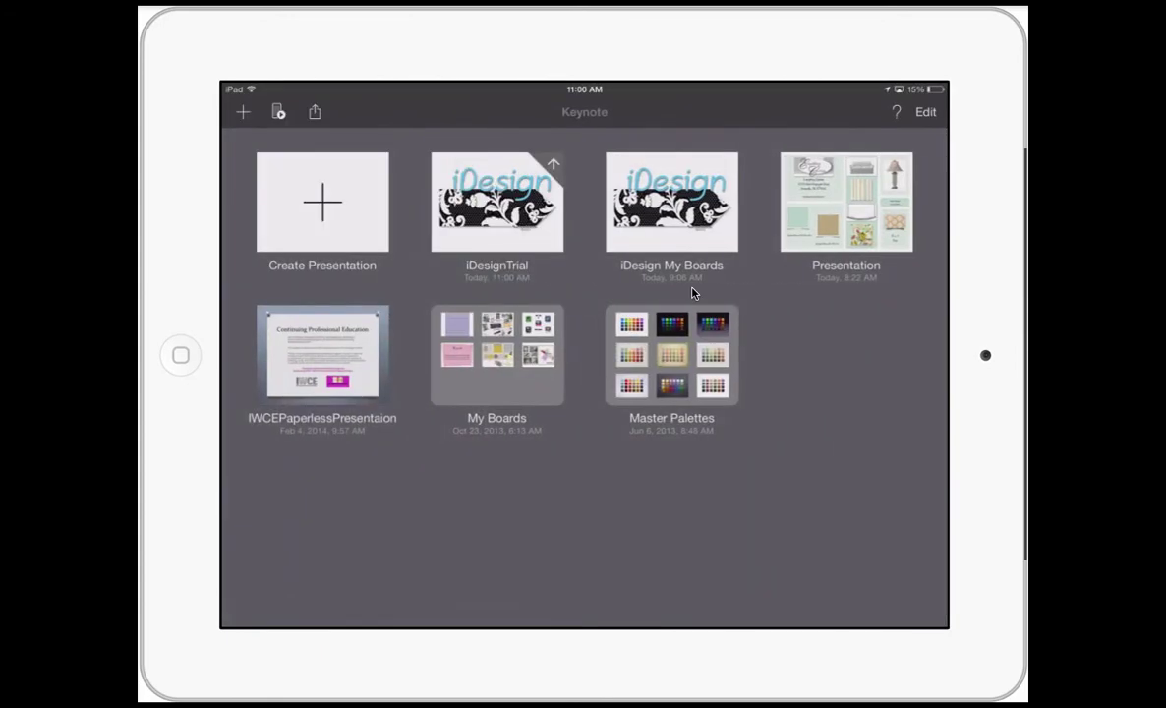
Open the iDesignTrial presentation, expand the Shapes and Templates groups, and view slides 4 and 6.
left_click(489, 222)
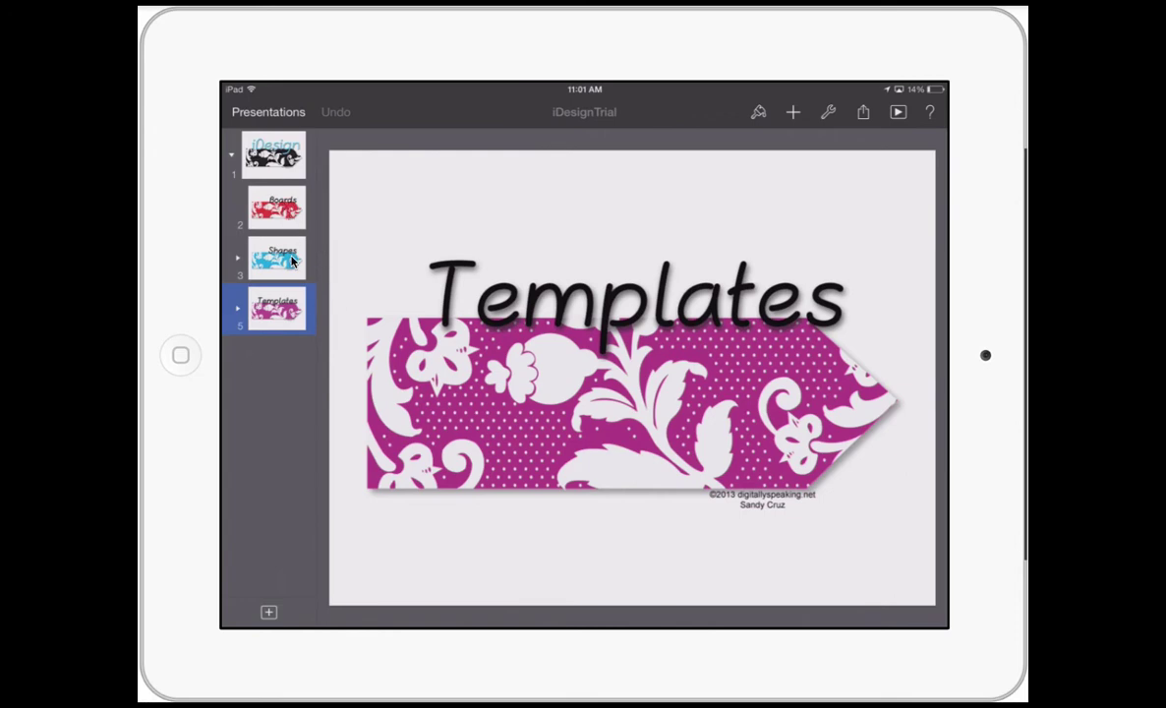
left_click(238, 258)
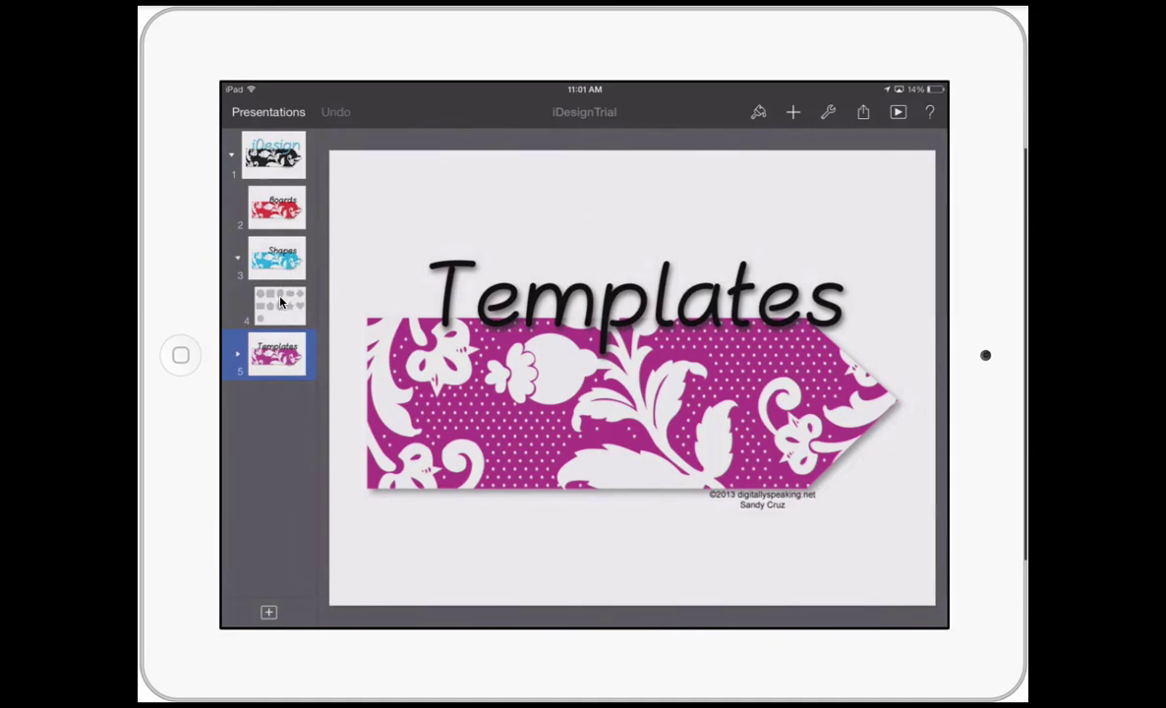
left_click(281, 308)
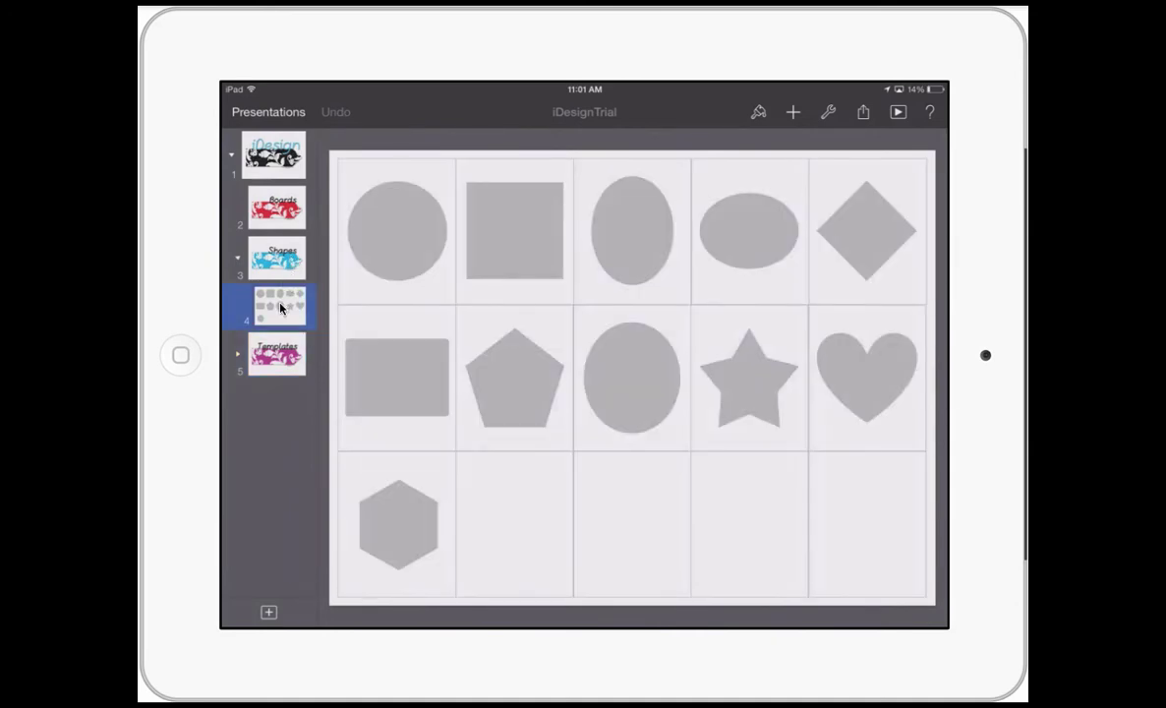
left_click(238, 358)
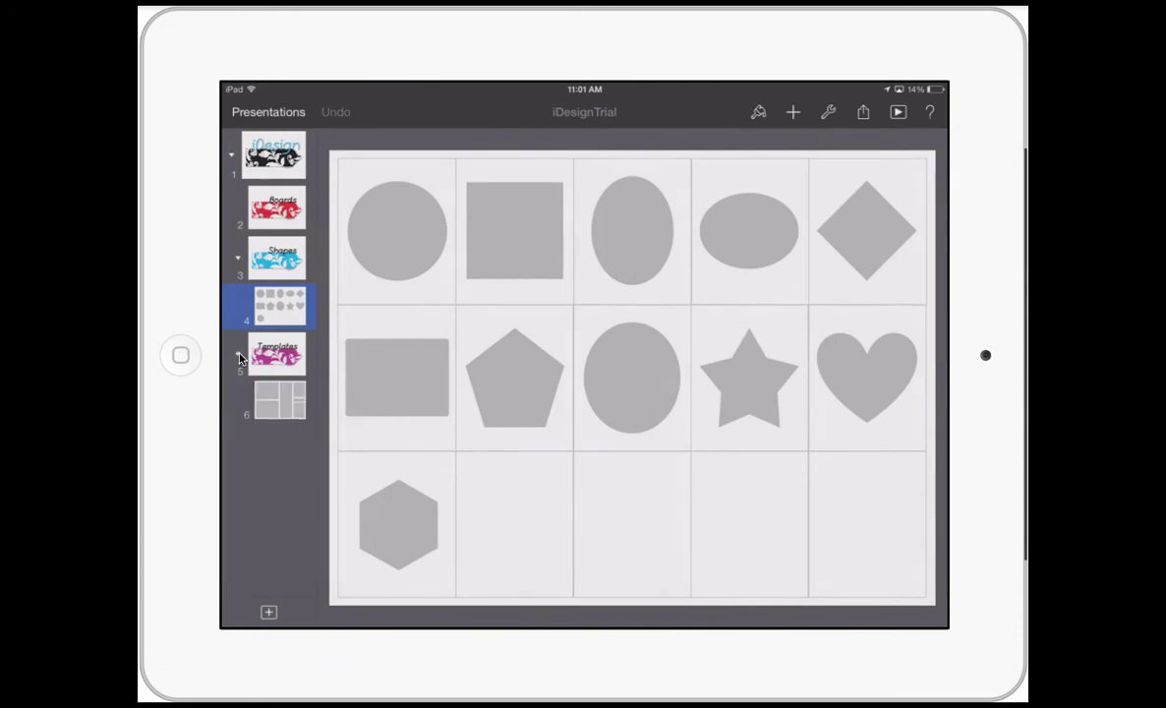
left_click(277, 411)
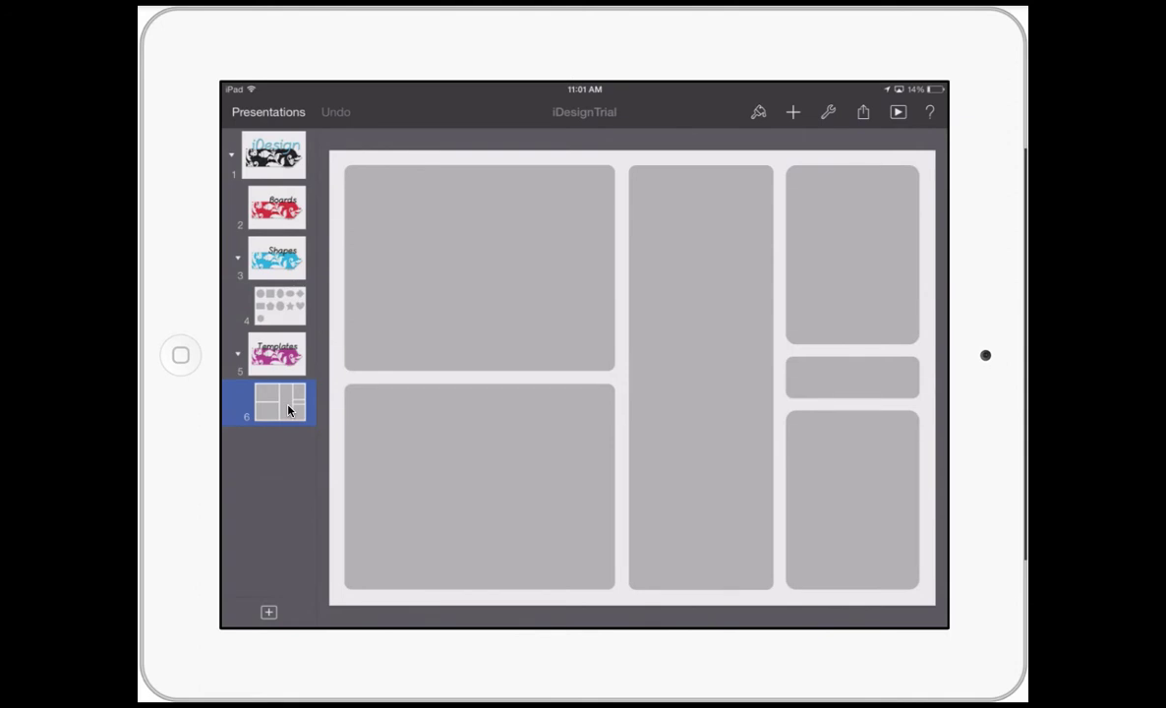
Open the iDesign My Boards presentation, collapse the Shapes group, and look through the Boards and Elements slides.
left_click(268, 111)
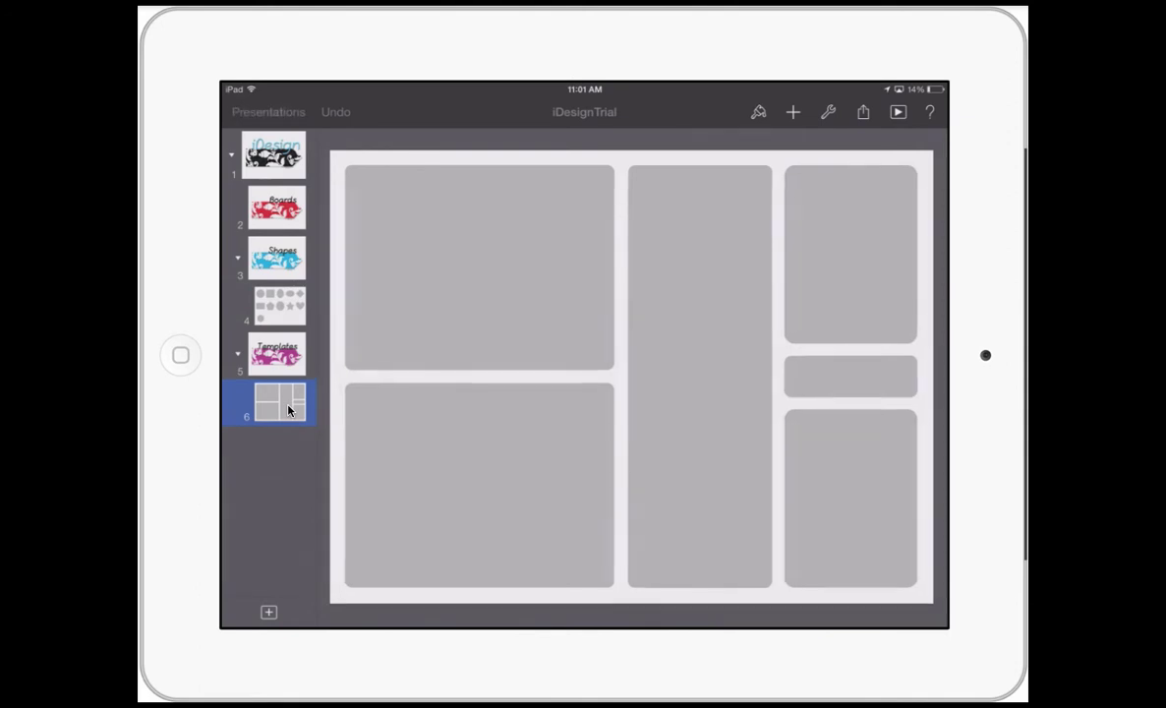
left_click(672, 203)
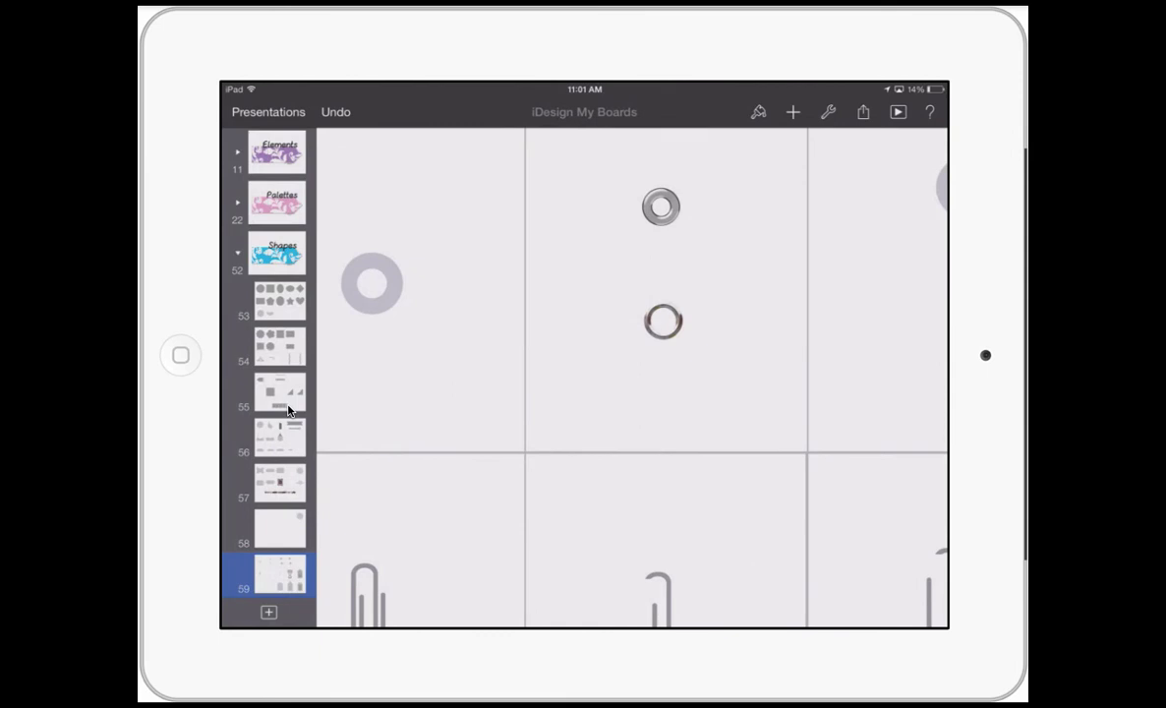
left_click(237, 253)
left_click(237, 354)
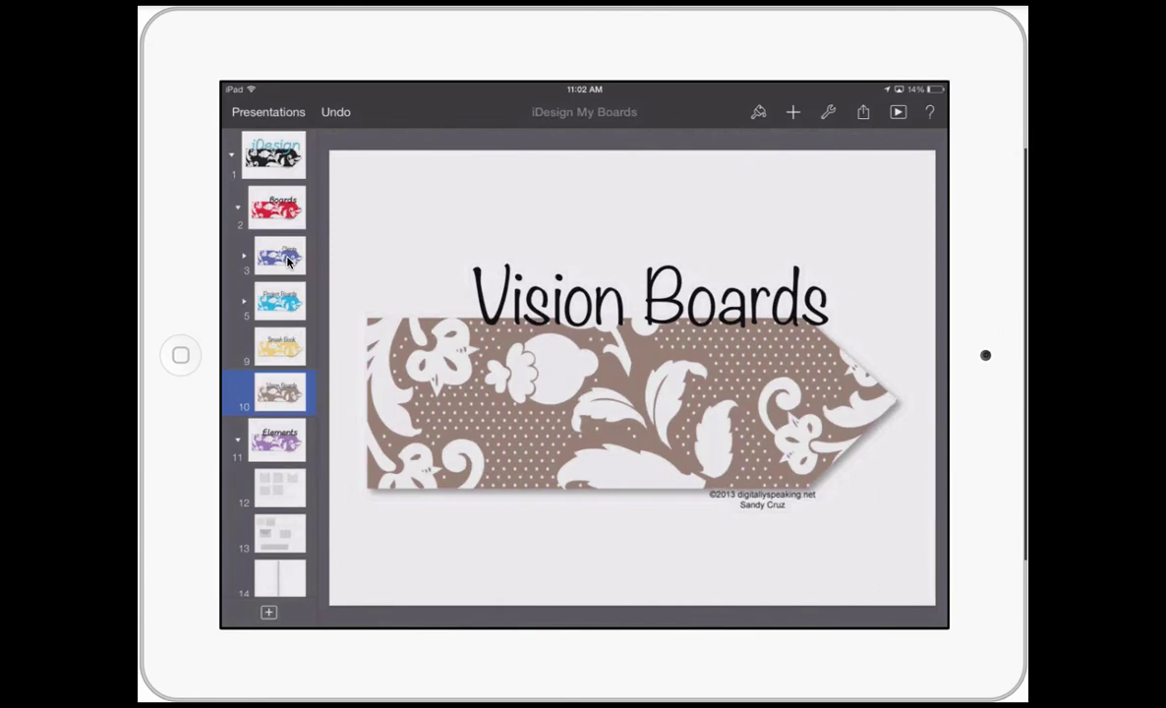
scroll(288, 262, "down", 4)
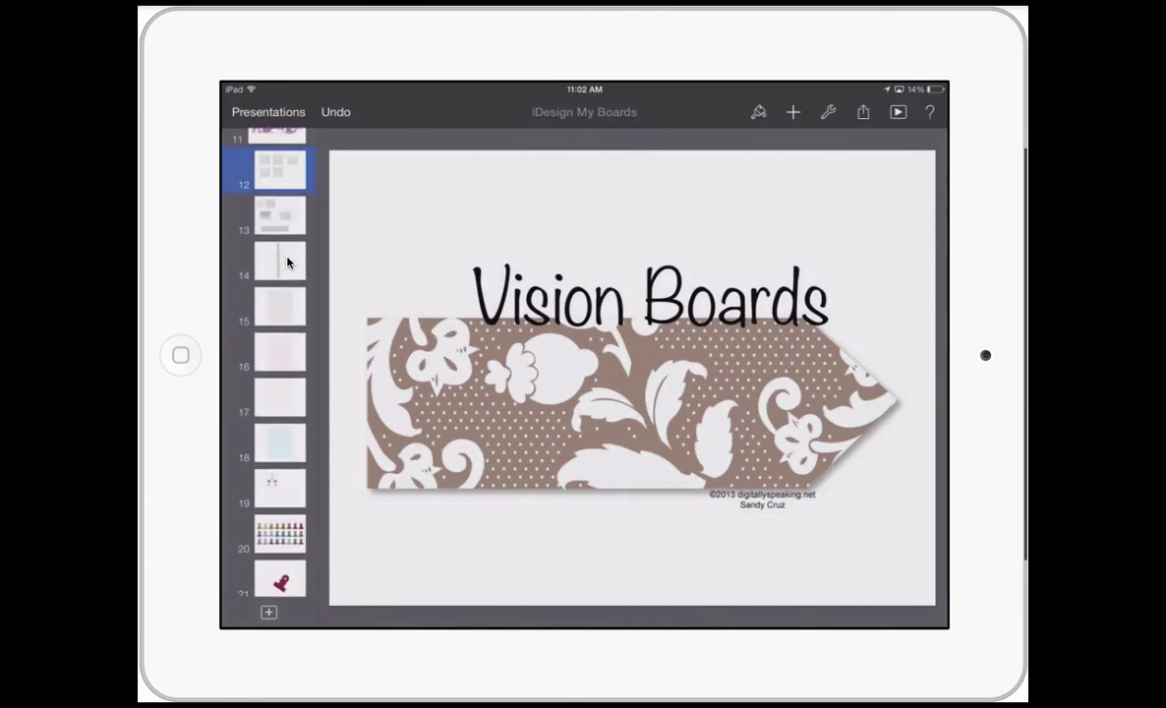
Look through slides 12 to 18, covering the pocket, spiral binding and lined paper elements.
left_click(280, 169)
left_click(281, 215)
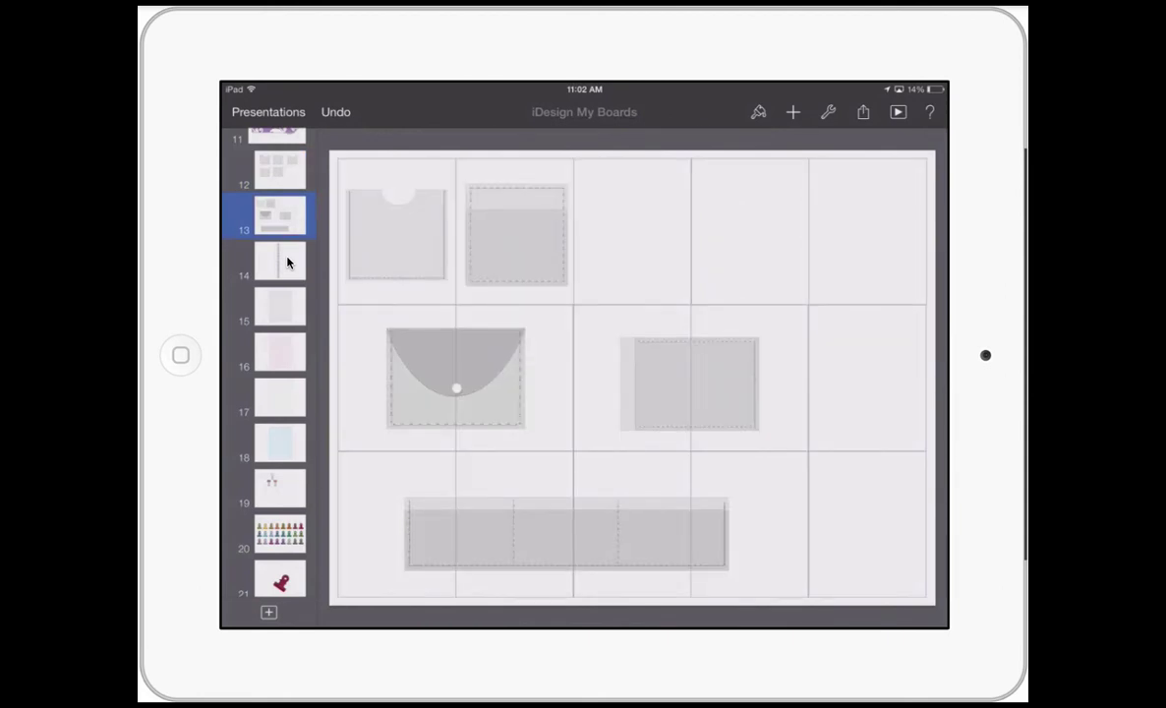
left_click(280, 261)
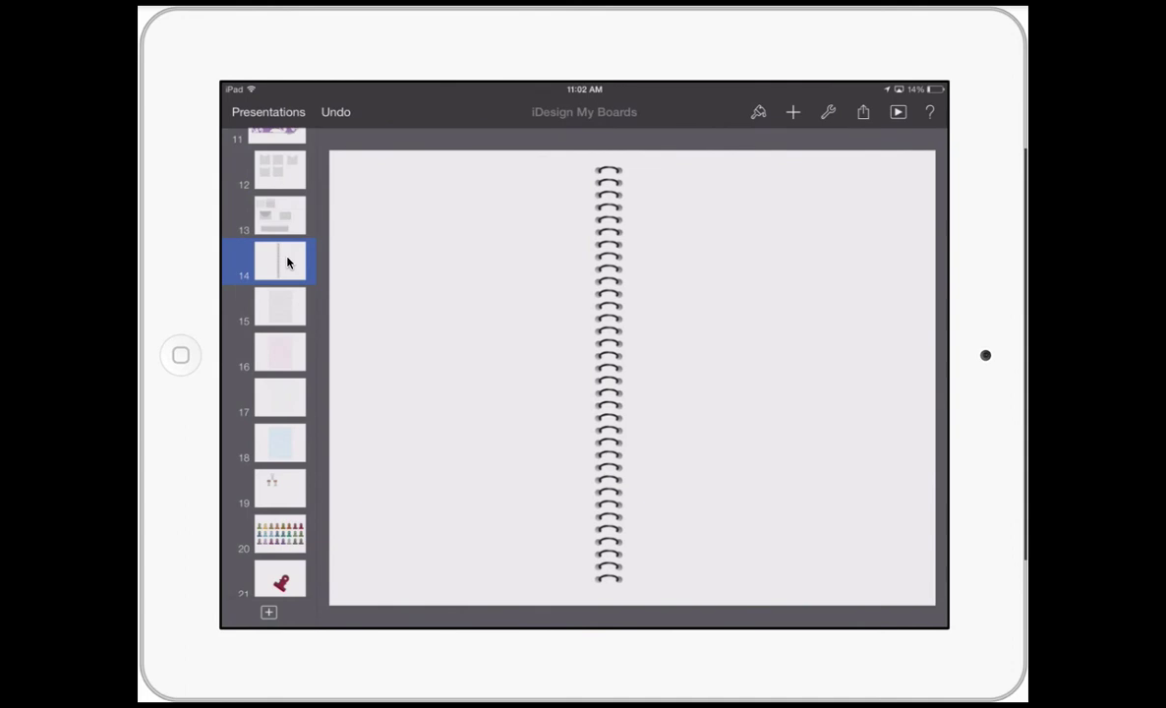
key("Down")
key("Down")
key("Down")
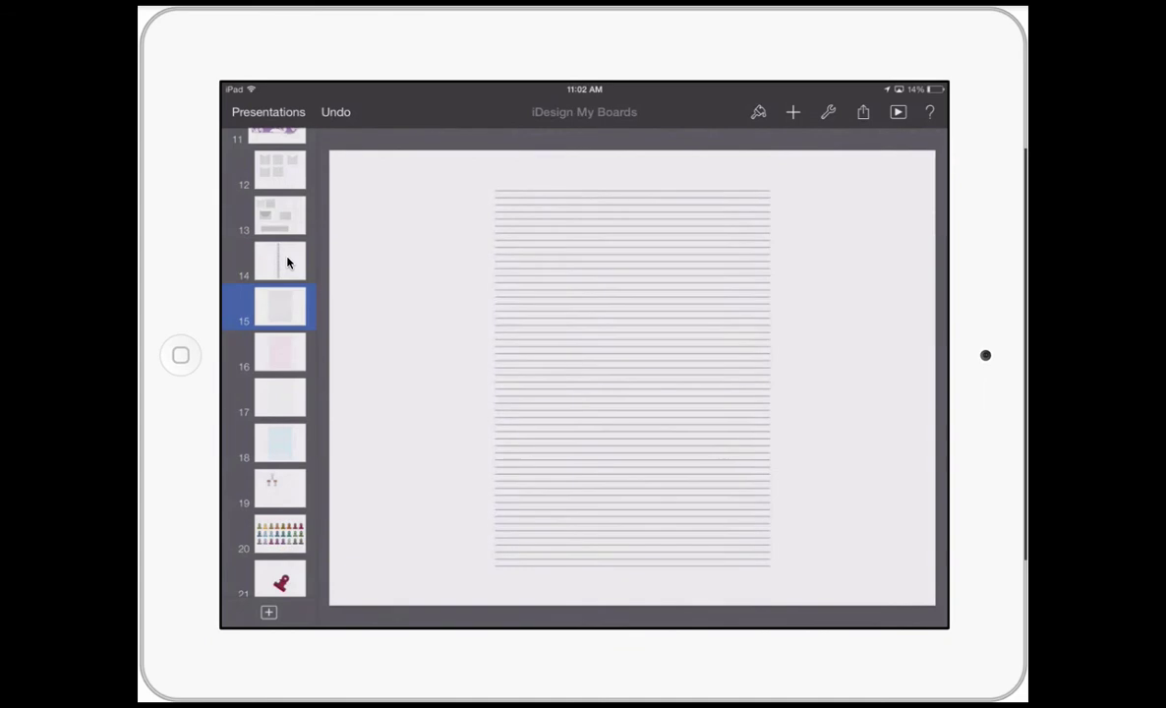
key("Down")
scroll(288, 262, "down", 5)
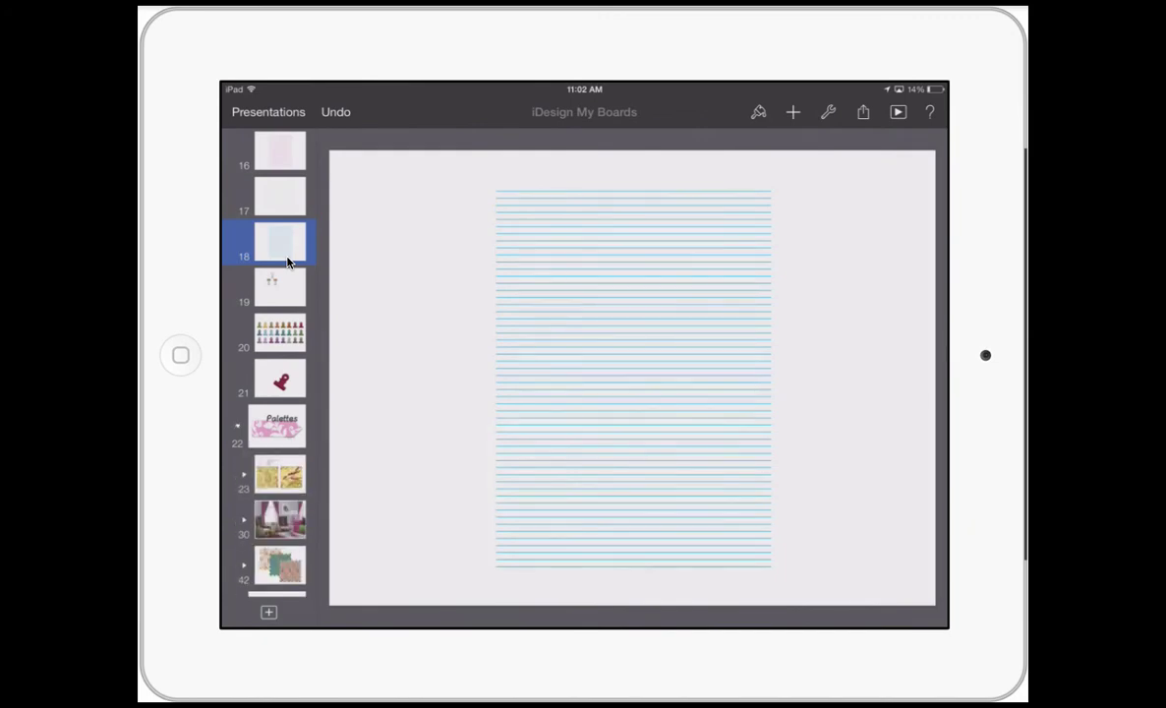
View the room photo on slide 30 in the Palettes group and expand its color swatch slides.
scroll(288, 263, "down", 5)
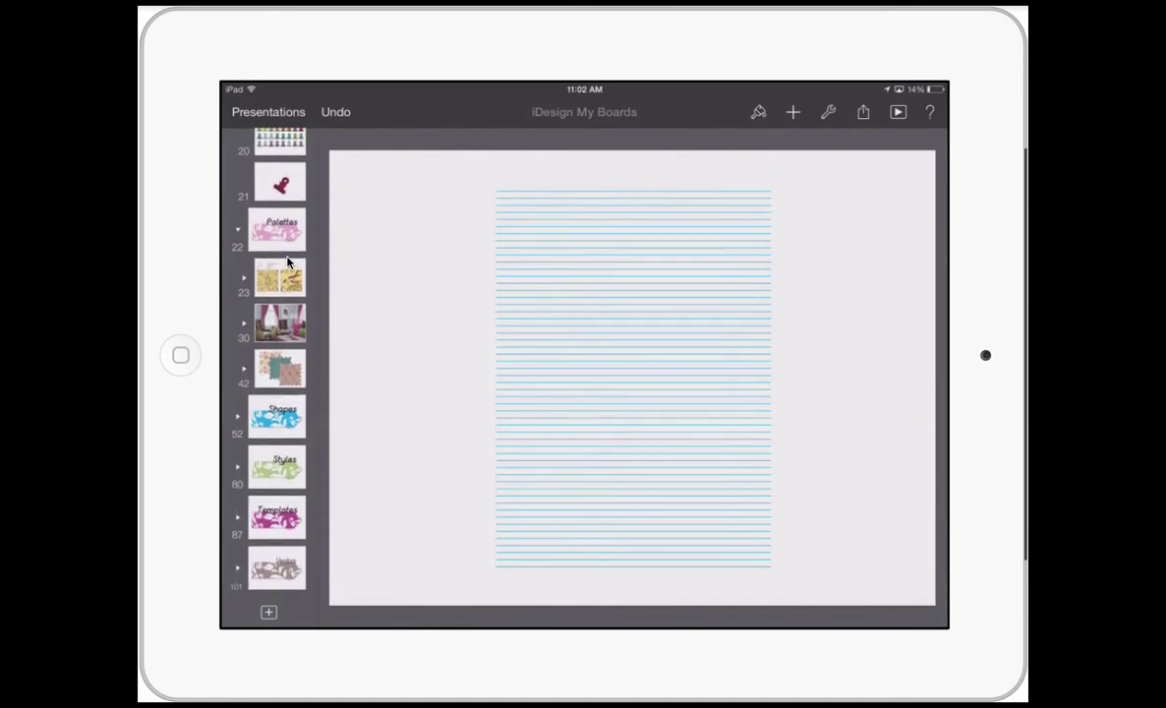
left_click(280, 323)
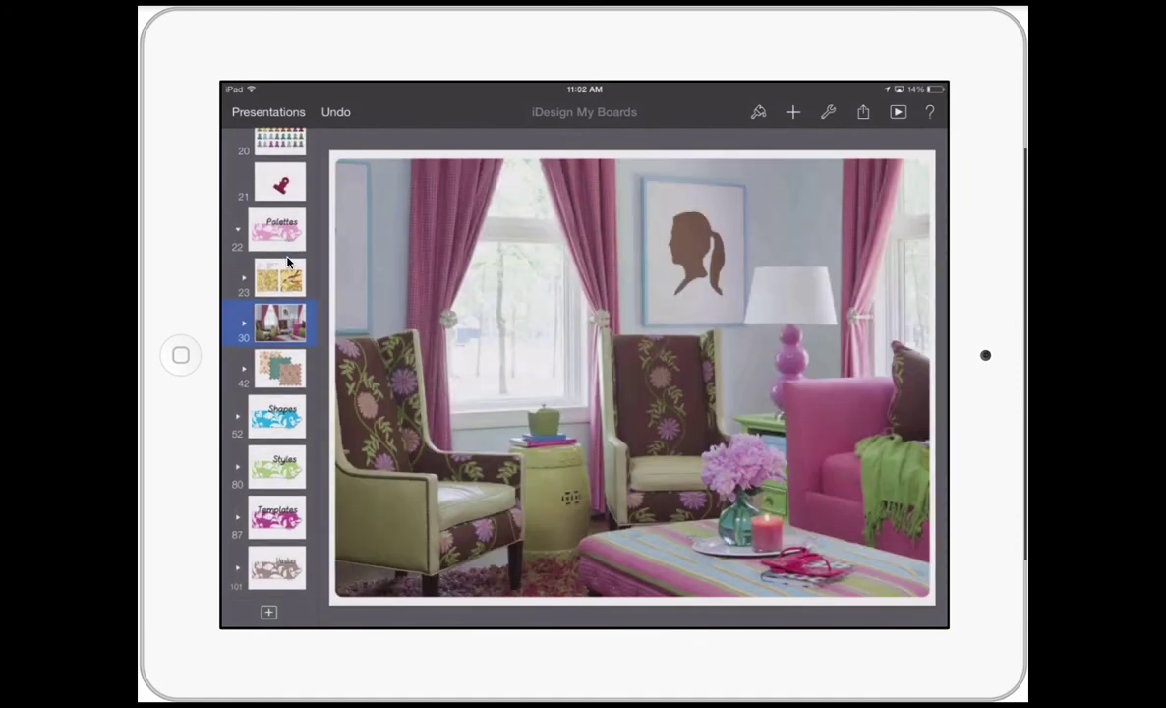
left_click(244, 324)
scroll(287, 262, "down", 10)
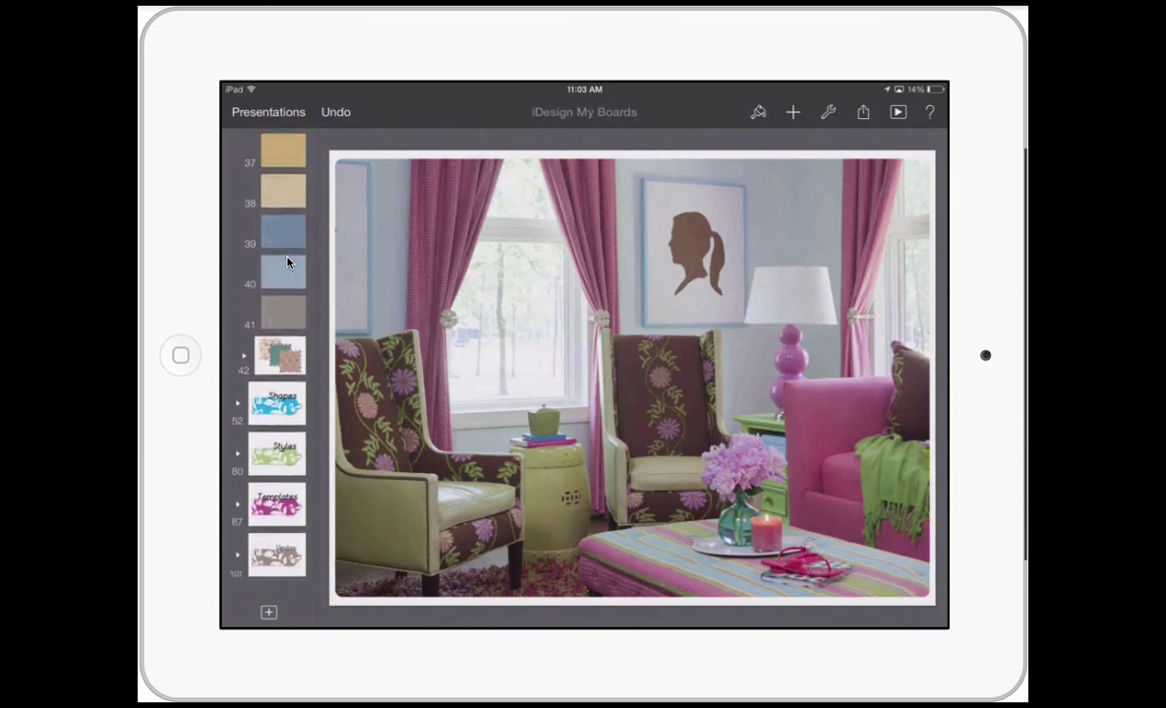
Expand the Shapes group and look through its shape slides from 54 to 59.
left_click(238, 417)
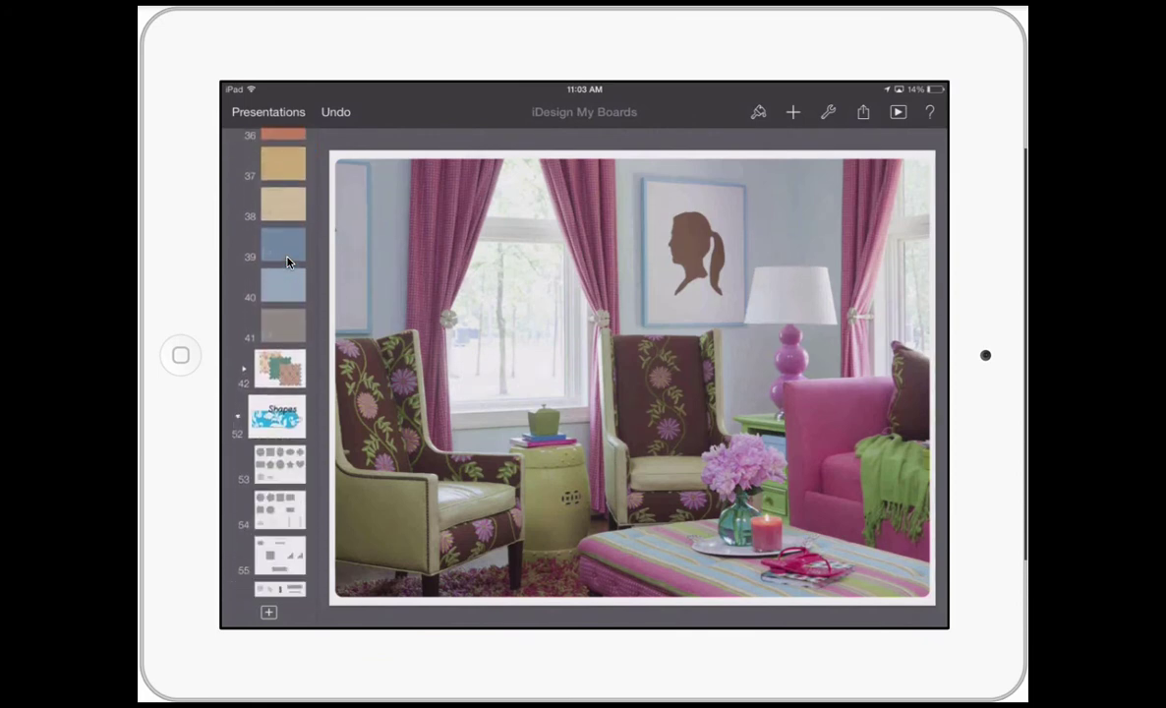
scroll(287, 262, "down", 5)
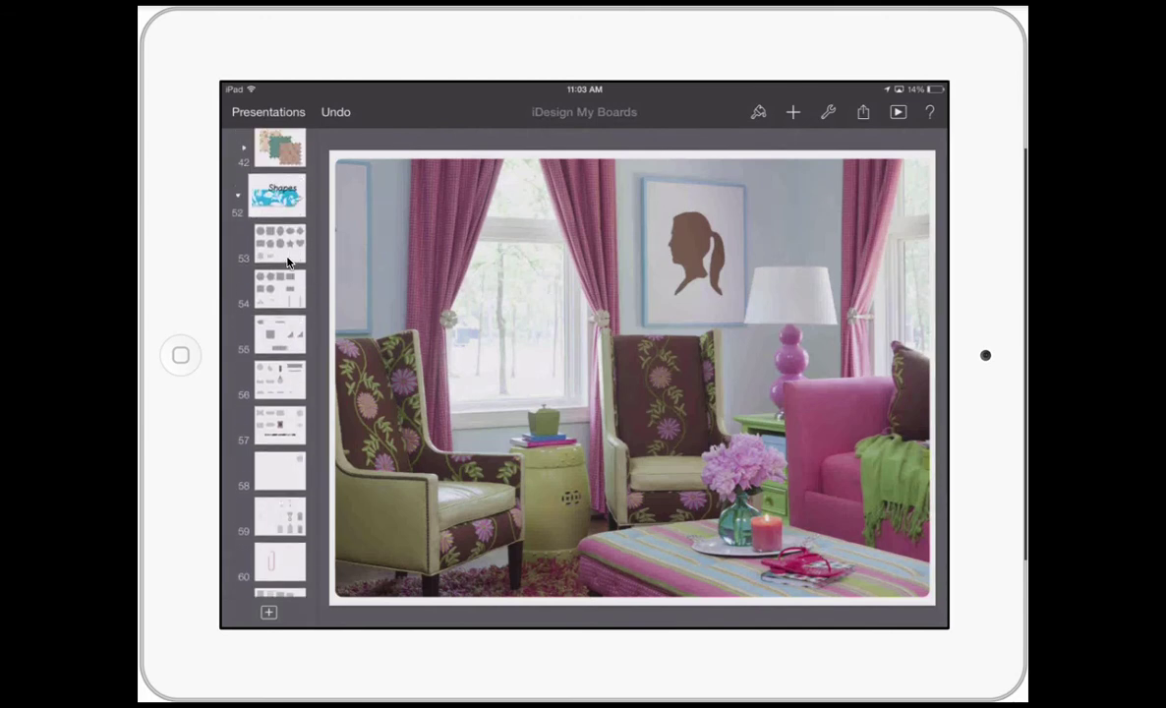
left_click(281, 287)
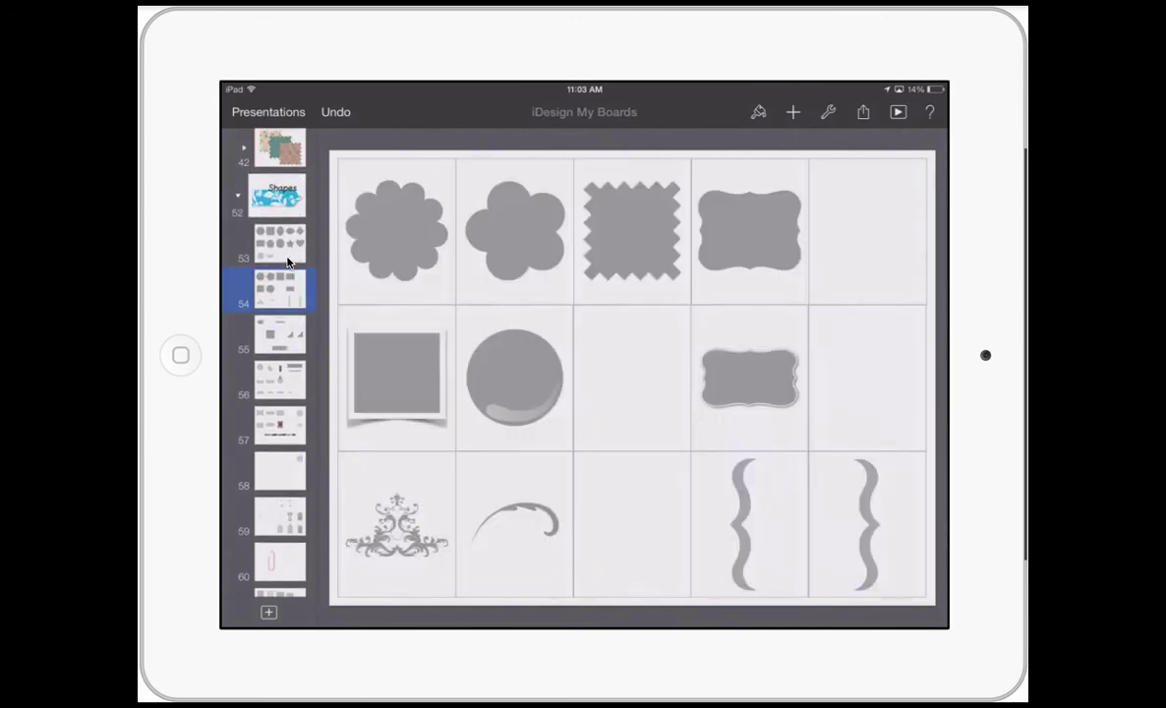
key("Down")
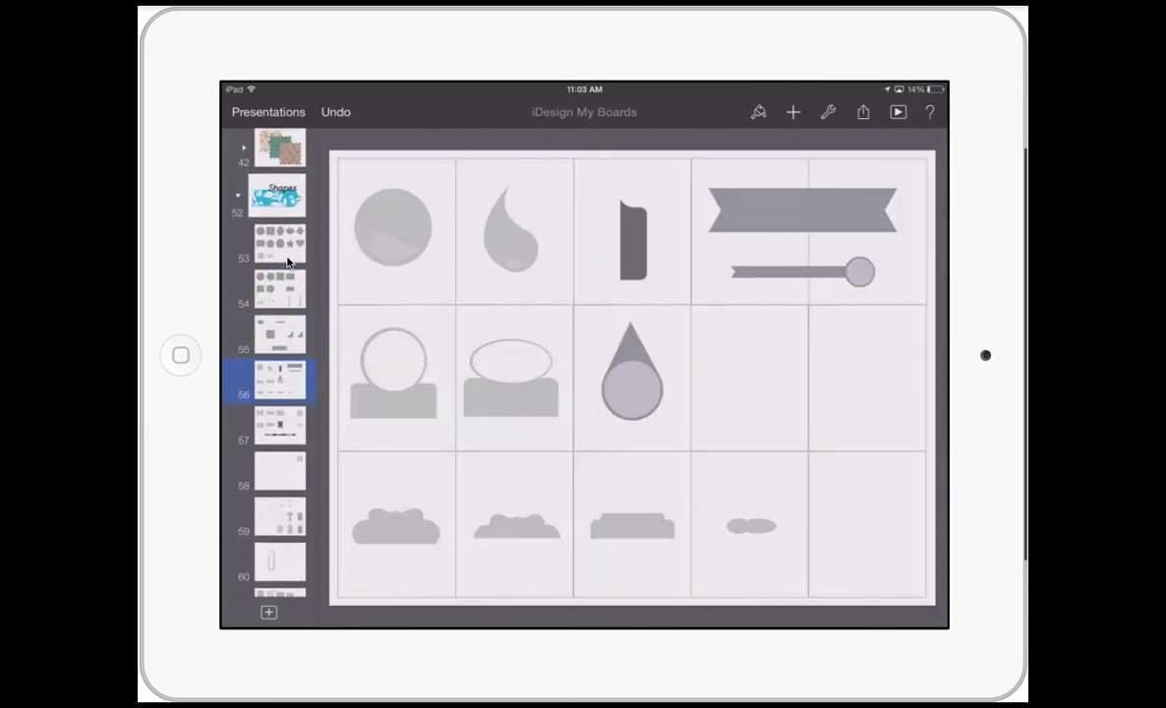
key("Down")
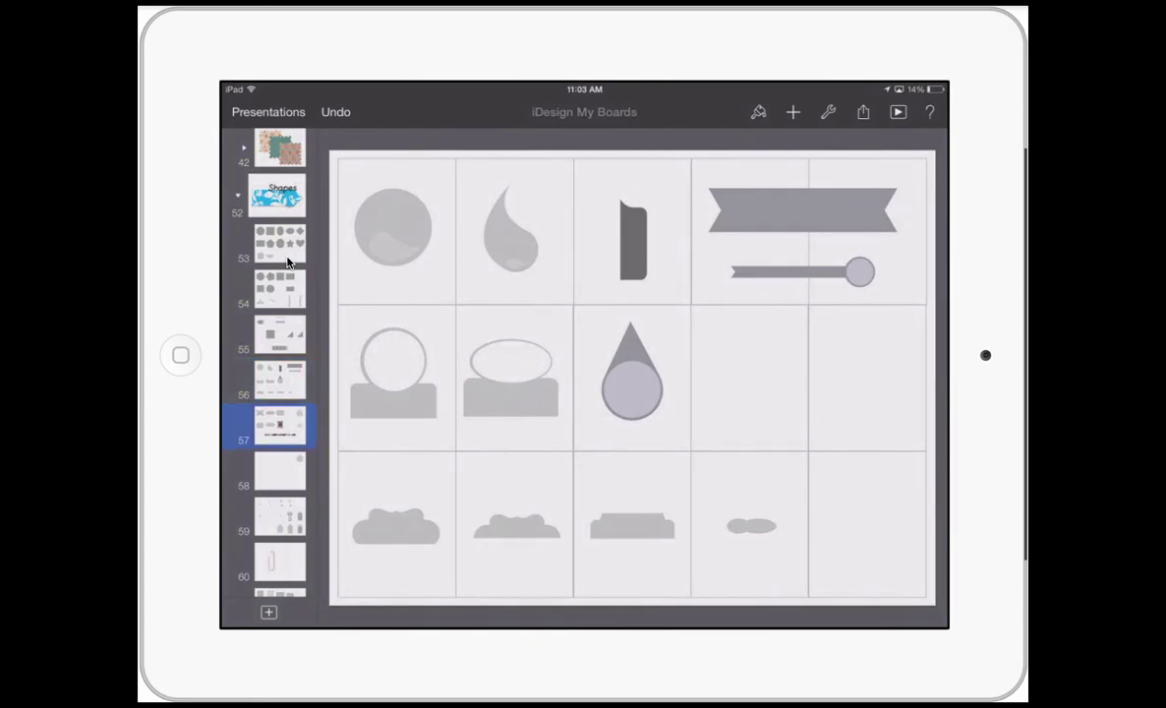
Continue through Shapes slides 60 to 63 and browse the thumbnails of the group's remaining slides.
key("Down")
key("Down")
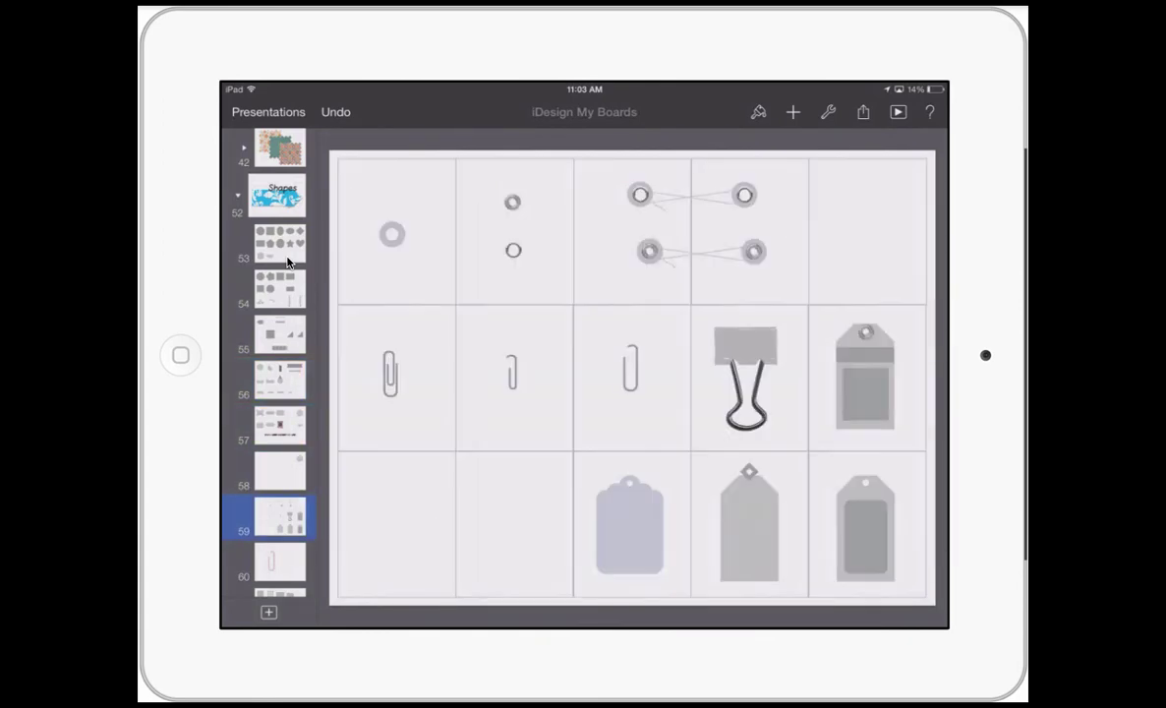
key("Down")
key("Down")
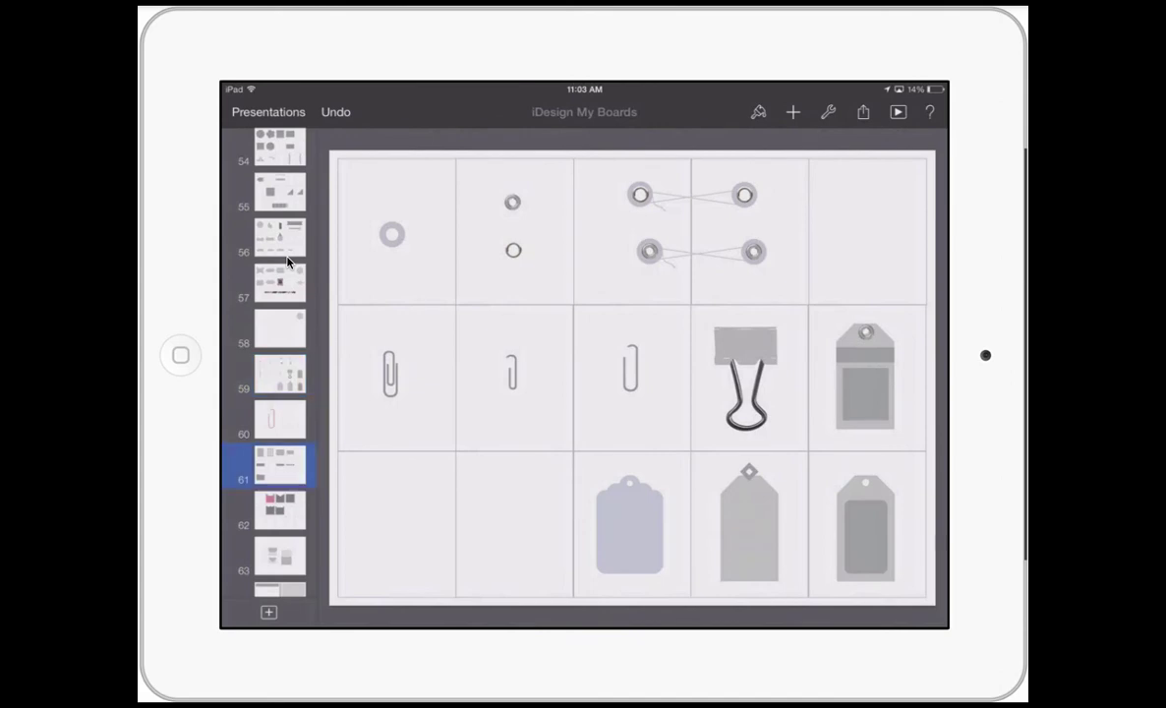
scroll(288, 261, "down", 2)
key("Down")
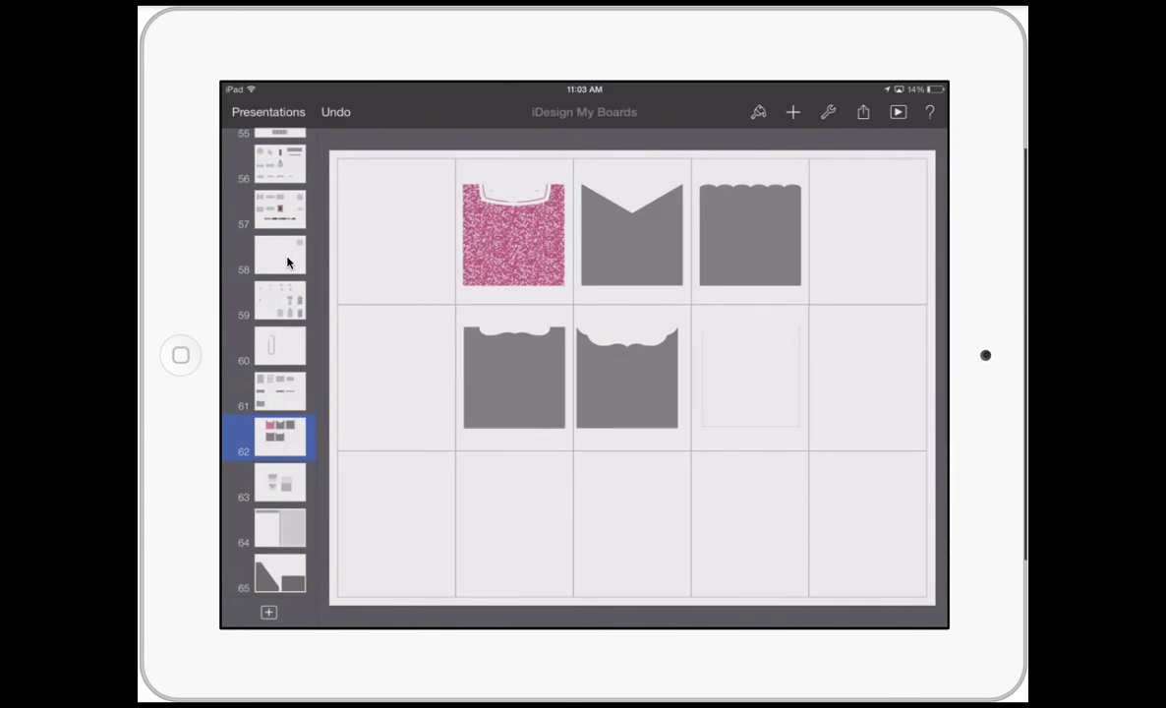
key("Down")
scroll(288, 261, "down", 3)
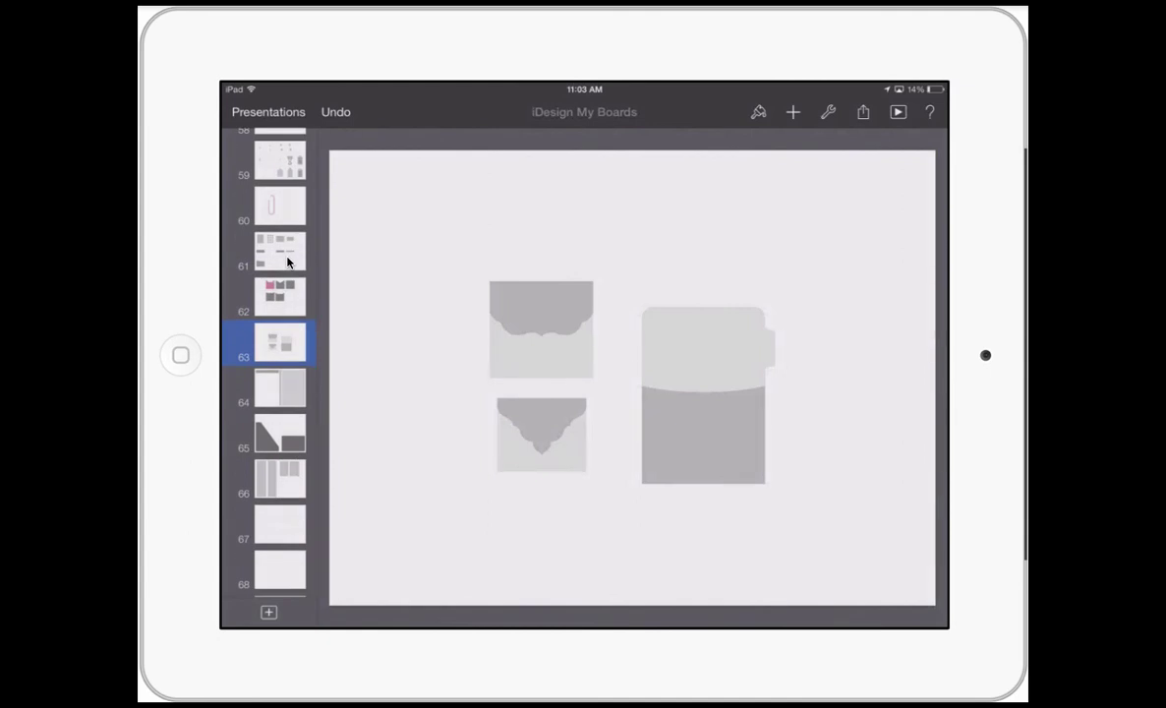
scroll(288, 261, "down", 6)
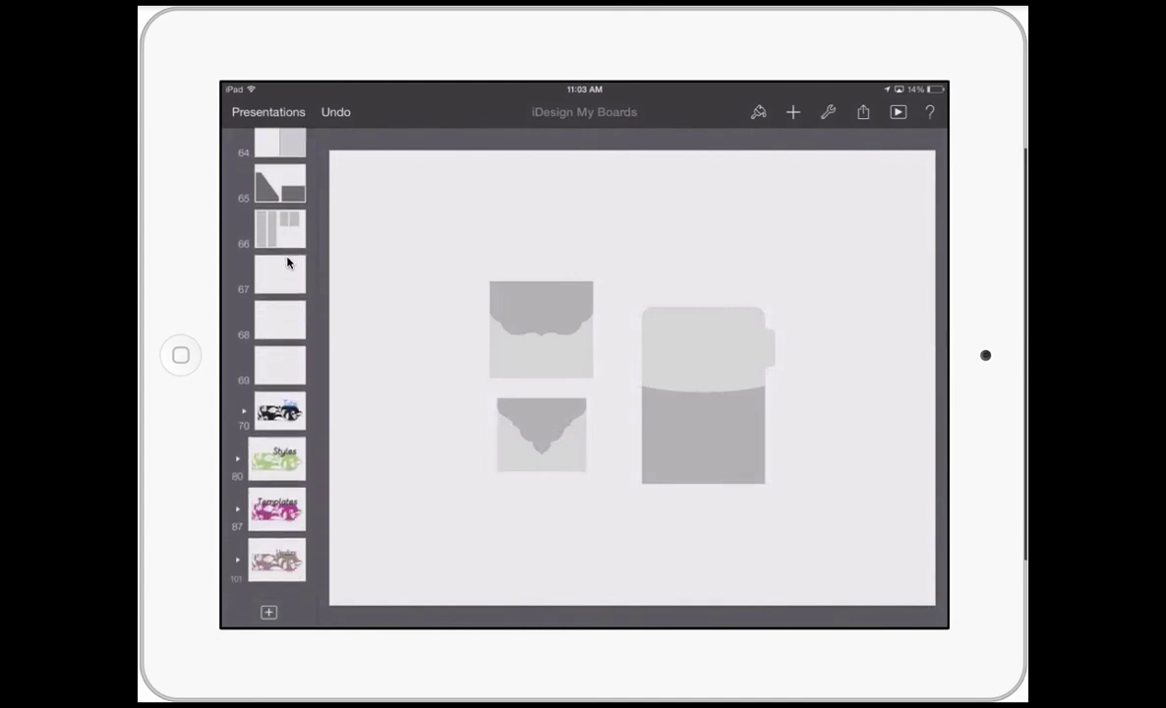
Expand the Templates group, browse its thumbnails, and view the layouts on slides 88 and 89.
left_click(238, 517)
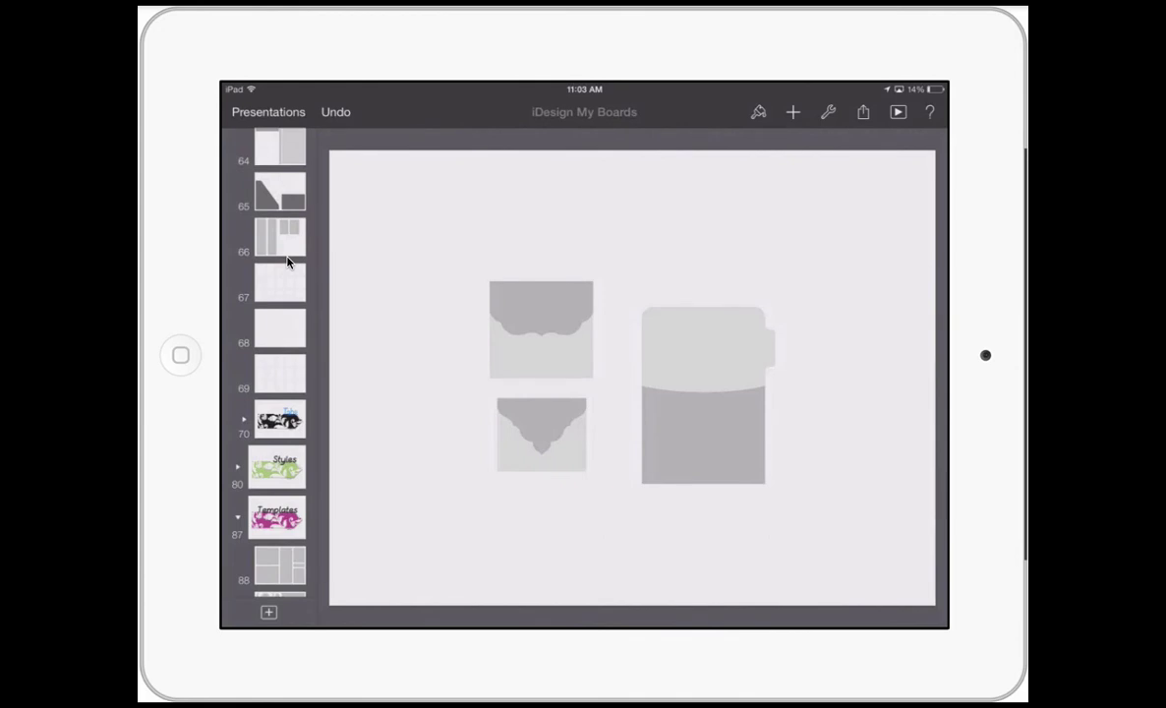
scroll(289, 262, "down", 10)
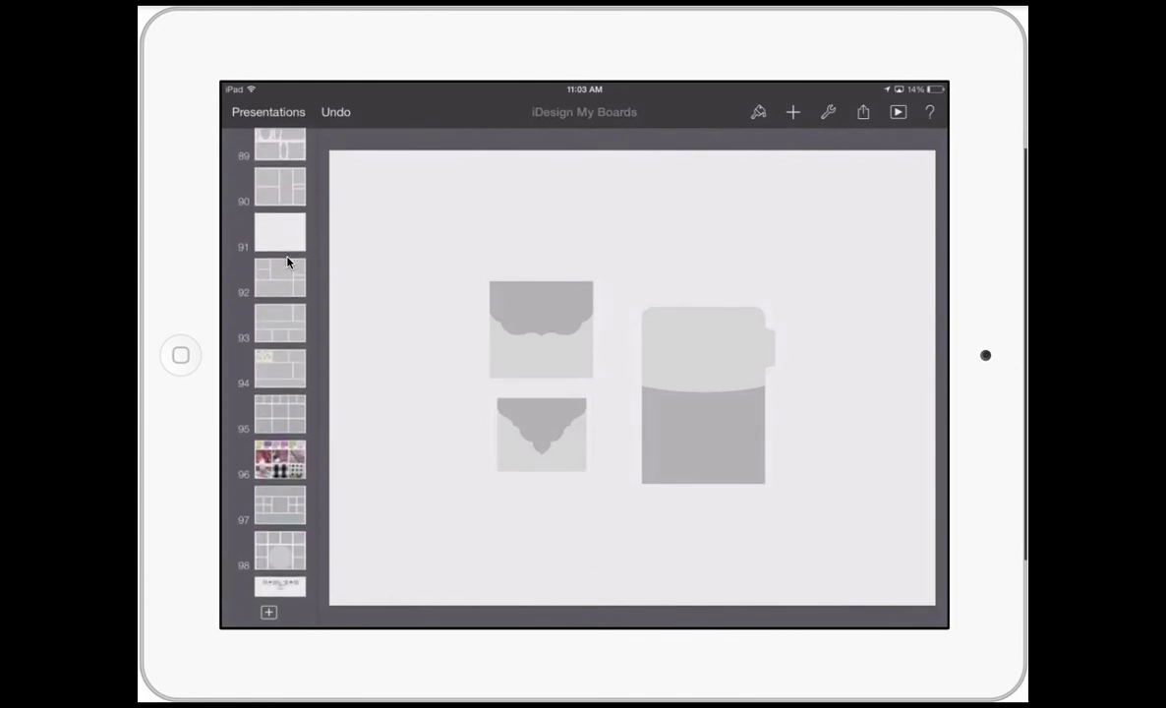
scroll(288, 261, "up", 3)
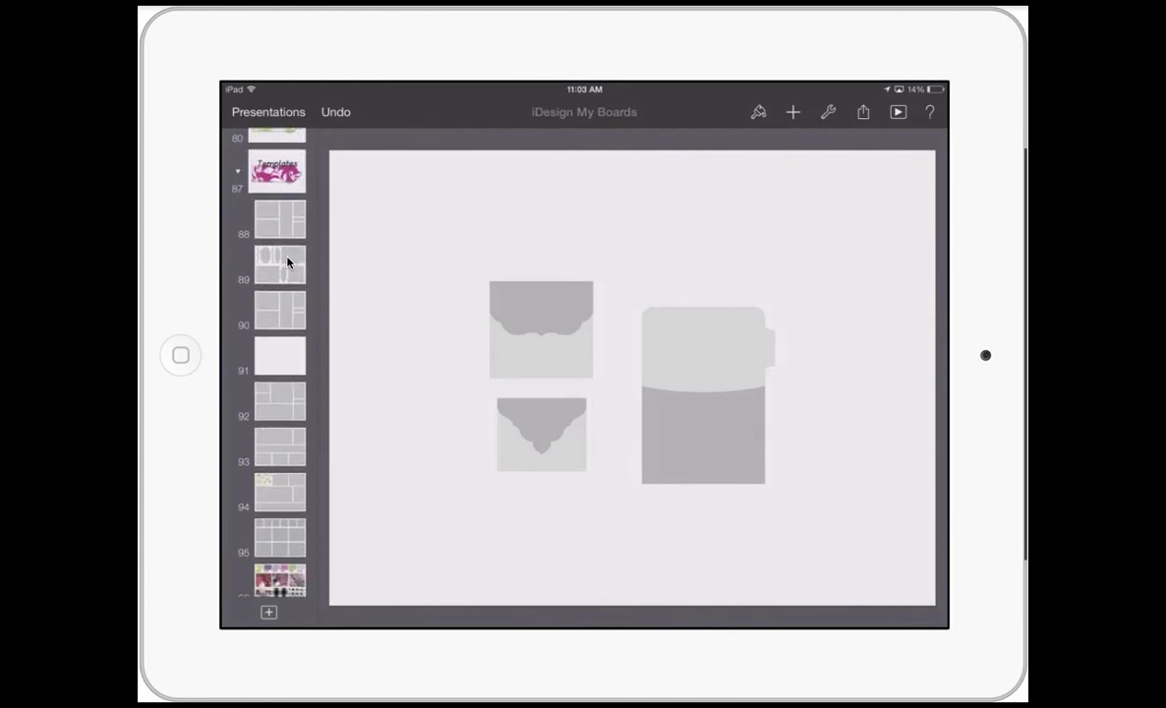
left_click(281, 220)
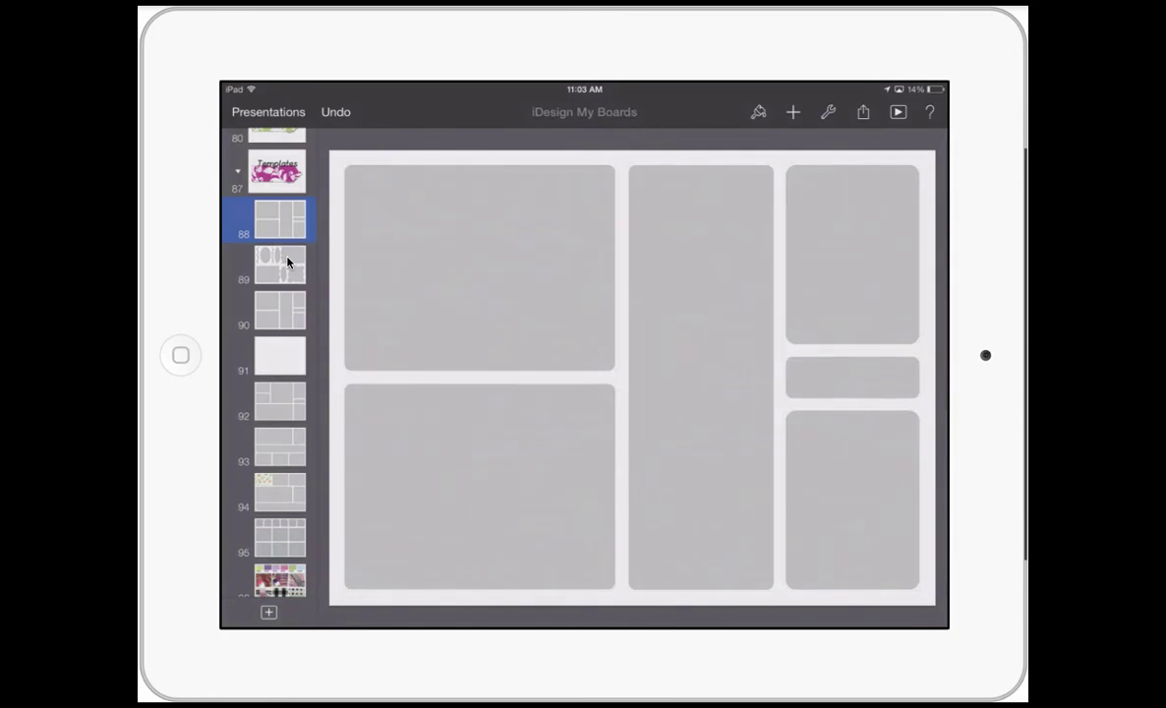
left_click(288, 261)
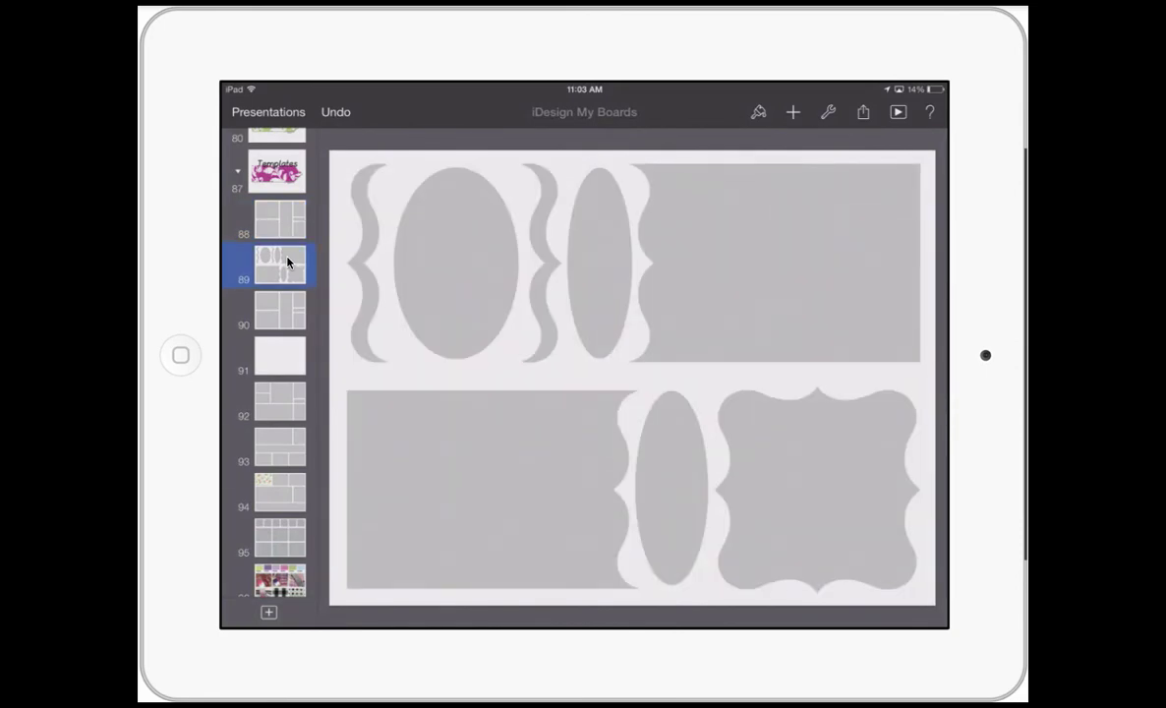
Look through the board template layouts on slides 90 to 94.
key("Down")
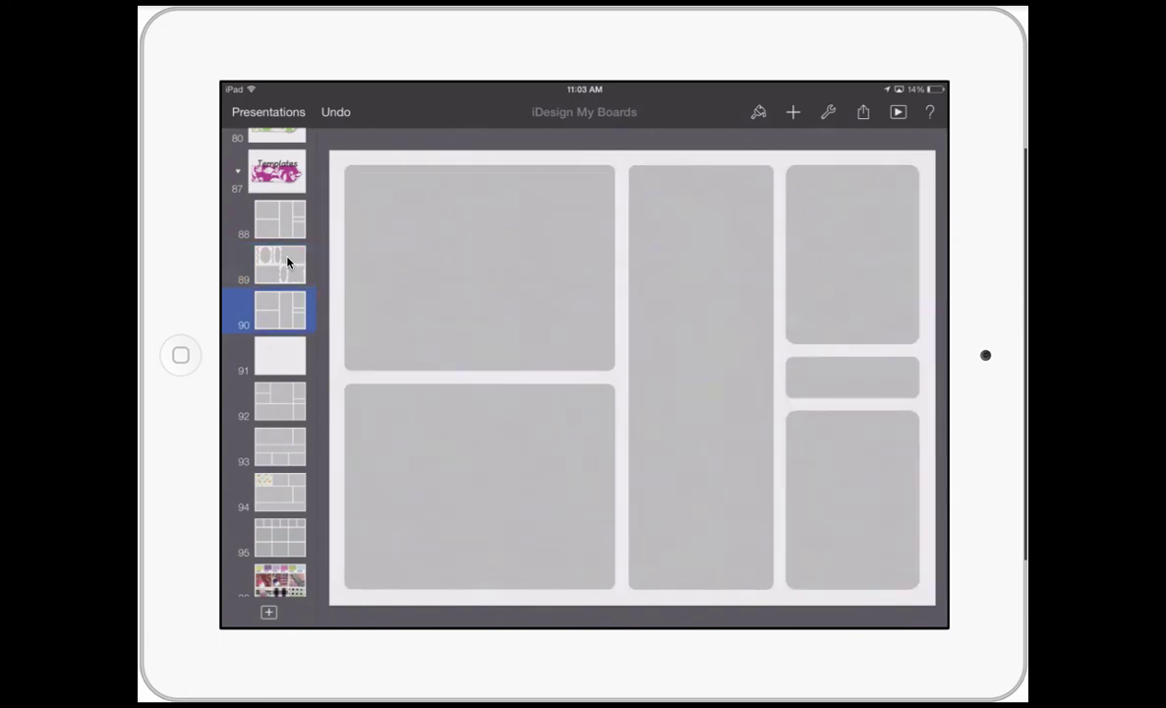
key("Down")
key("Down")
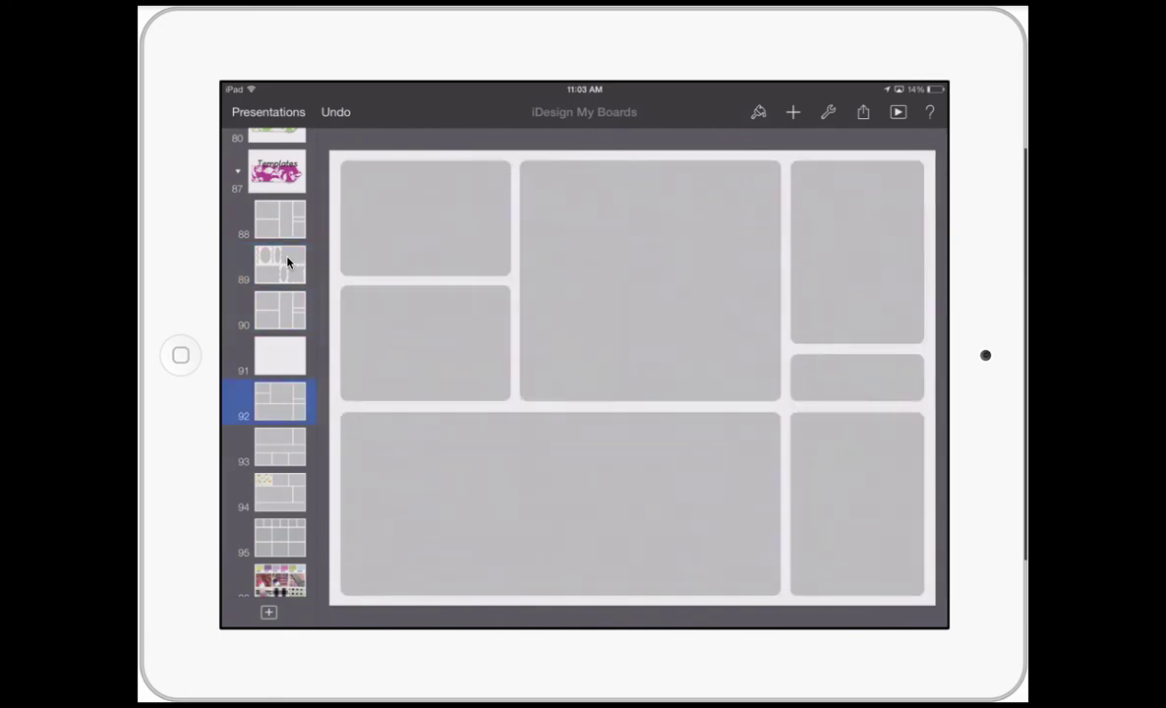
key("Down")
key("Up")
key("Down")
key("Down")
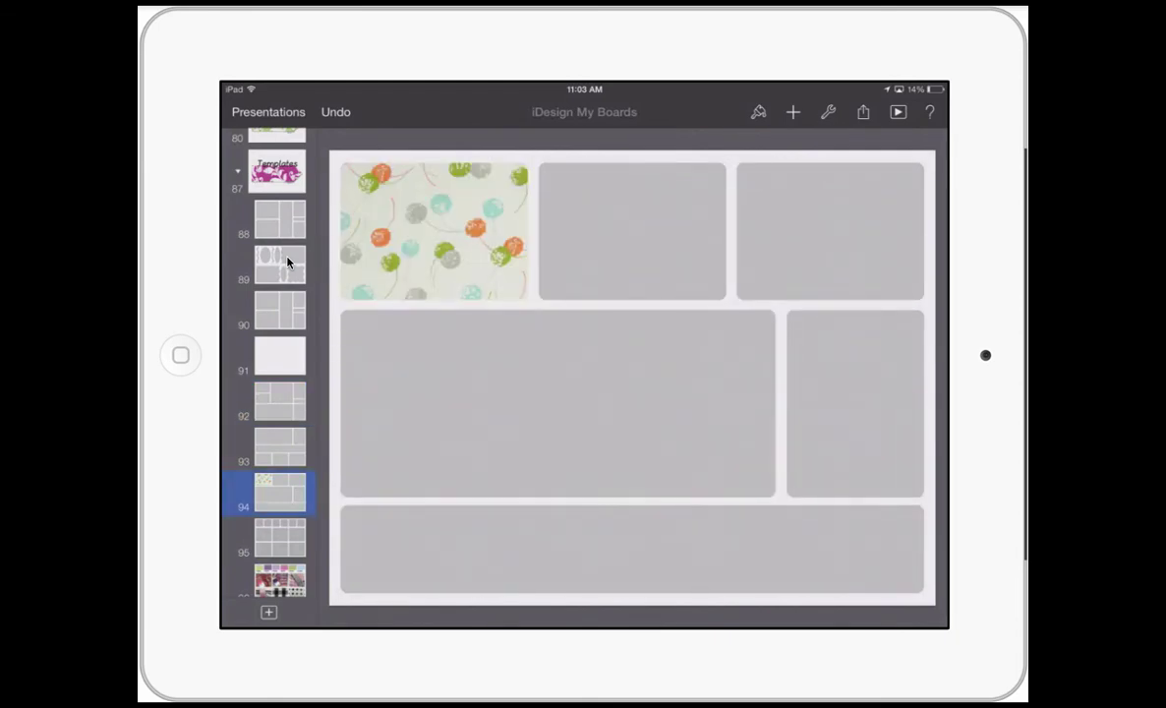
Select the gray placeholder beside the patterned image on slide 94 and examine its Style and Image formatting options.
left_click(632, 231)
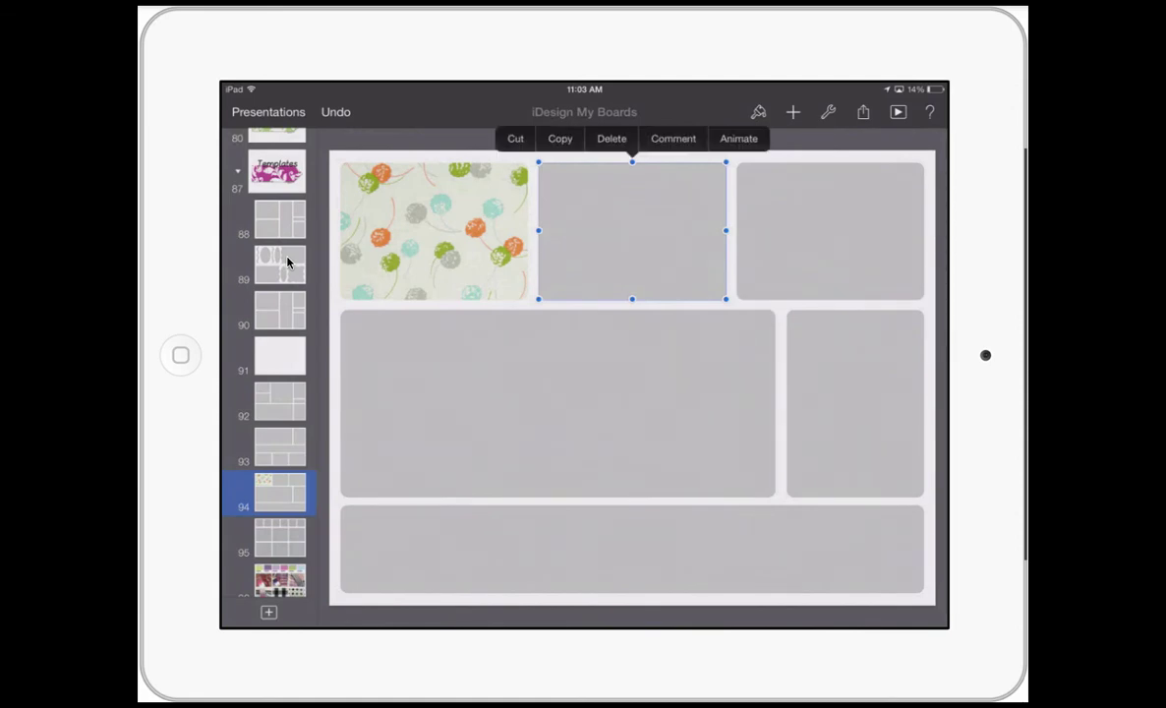
left_click(759, 113)
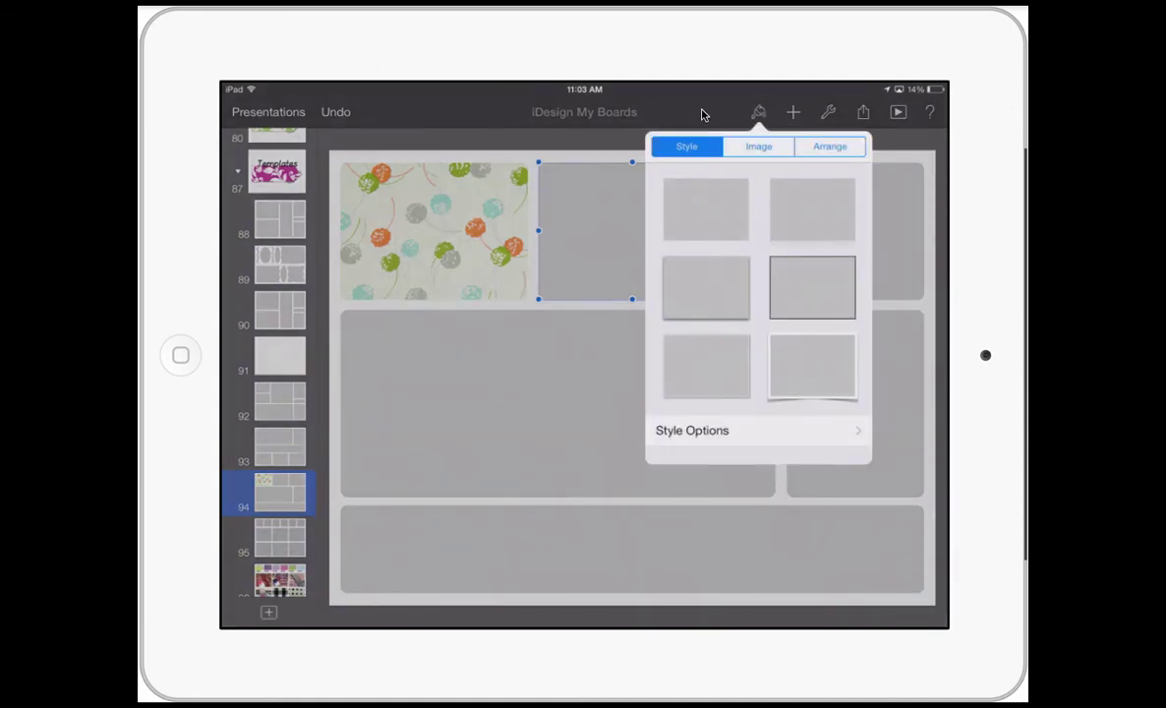
left_click(758, 146)
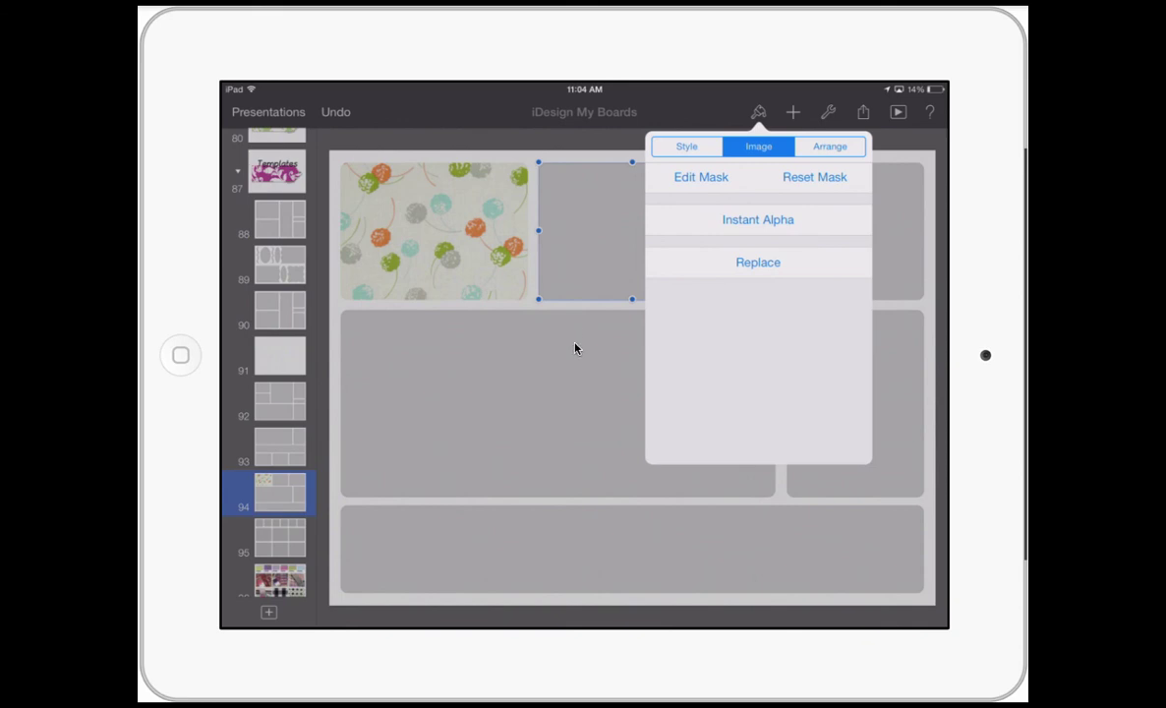
left_click(258, 260)
Return to the Shapes group and view the decorative frame shapes on slide 57.
scroll(258, 260, "up", 3)
scroll(258, 259, "up", 3)
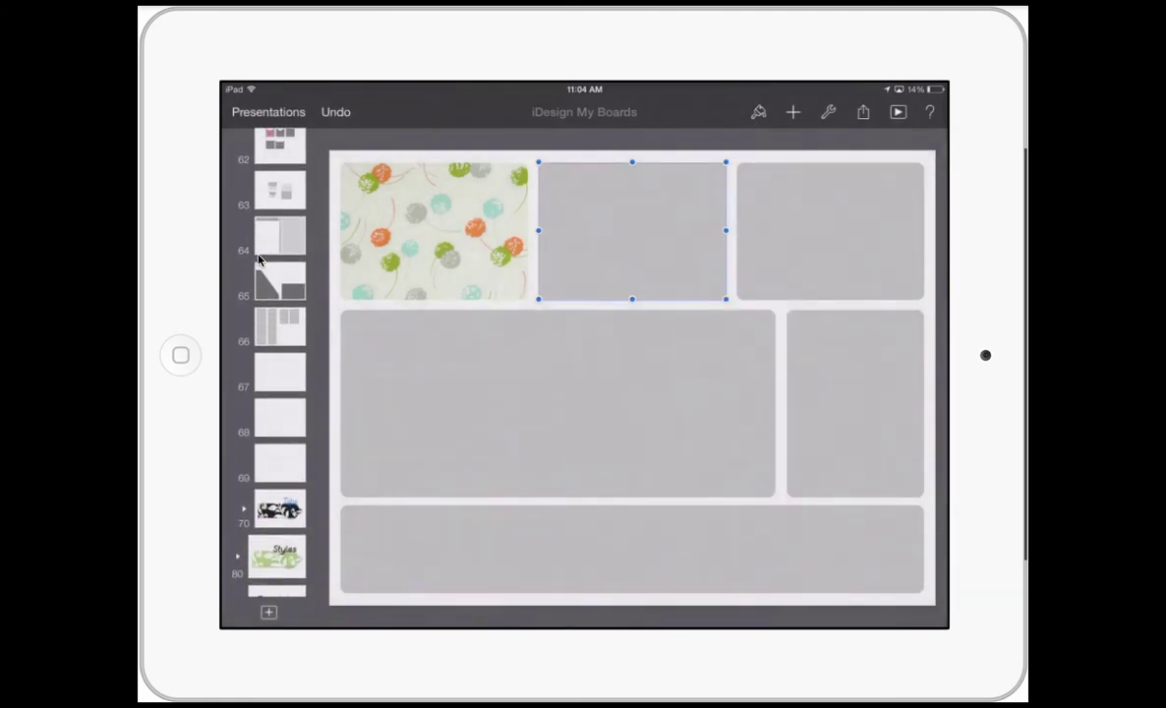
scroll(258, 258, "up", 5)
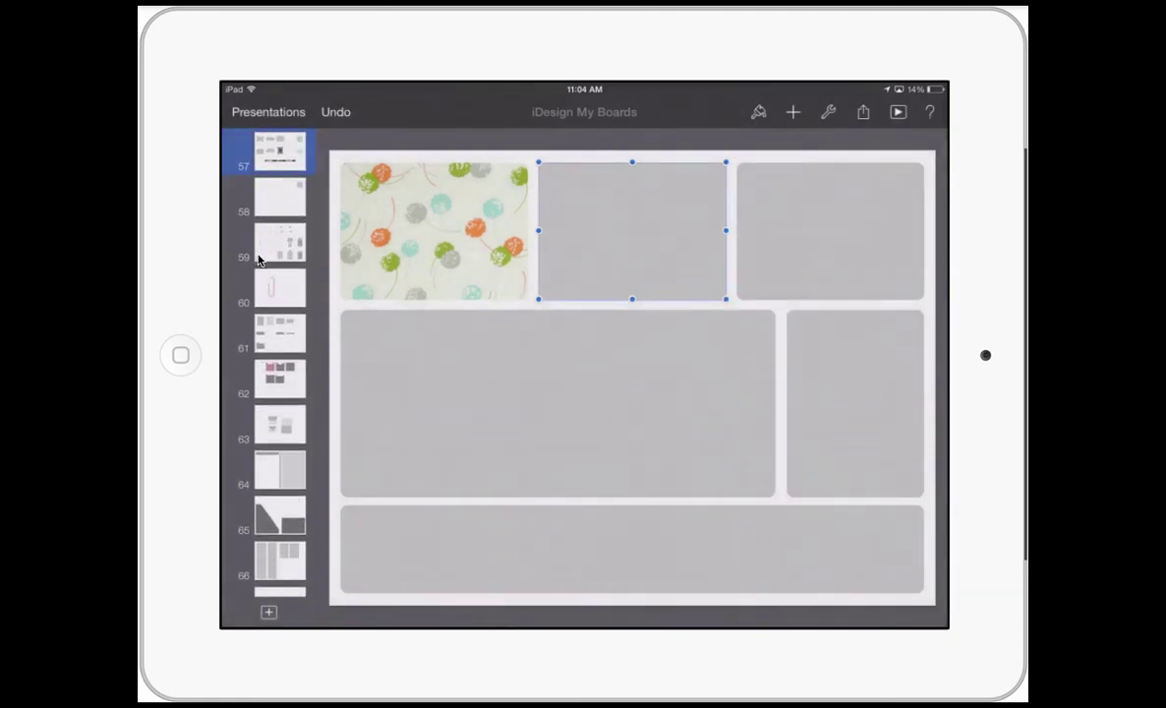
left_click(280, 151)
scroll(259, 258, "up", 4)
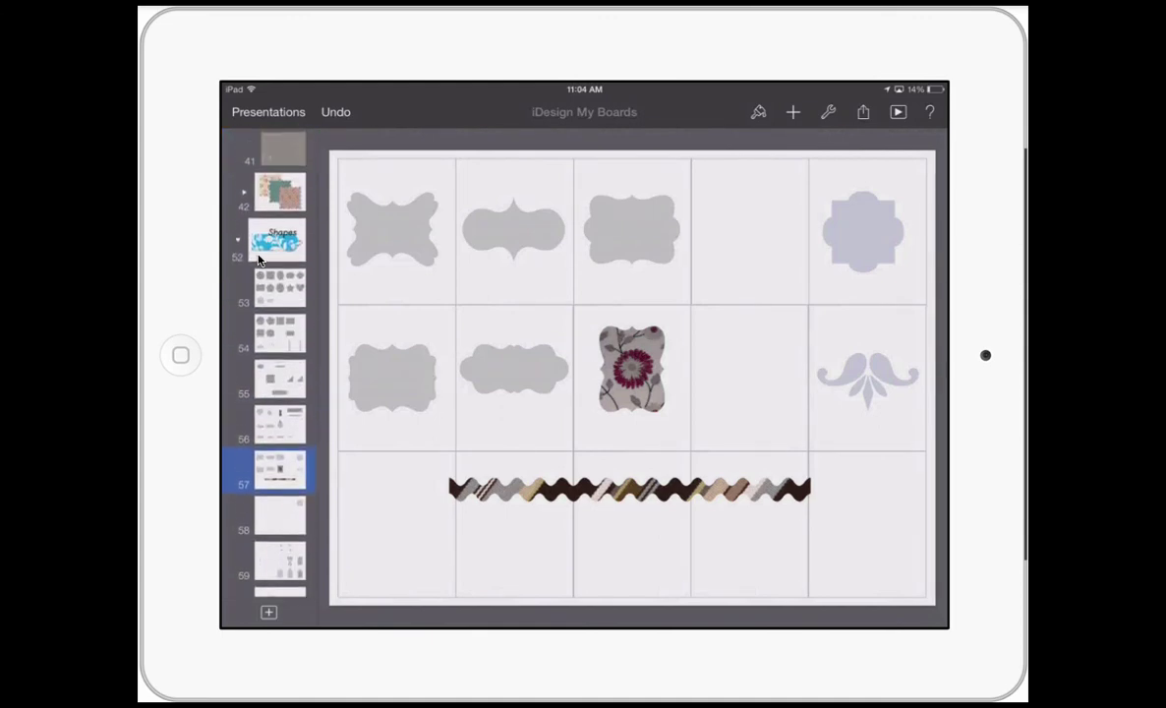